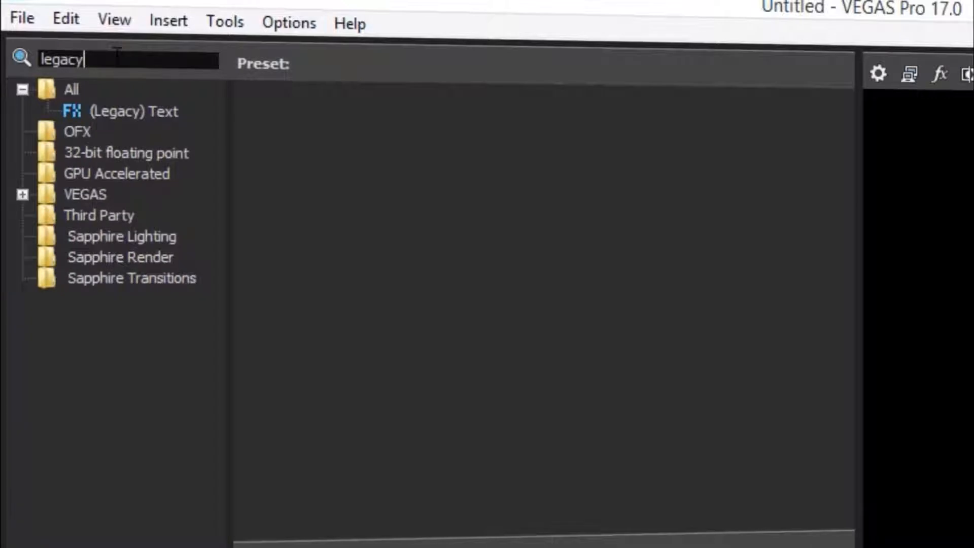
Place a Default Text legacy title on the timeline and type 'techno sekai'.
{"action": "left_click", "coordinate": [122, 108]}
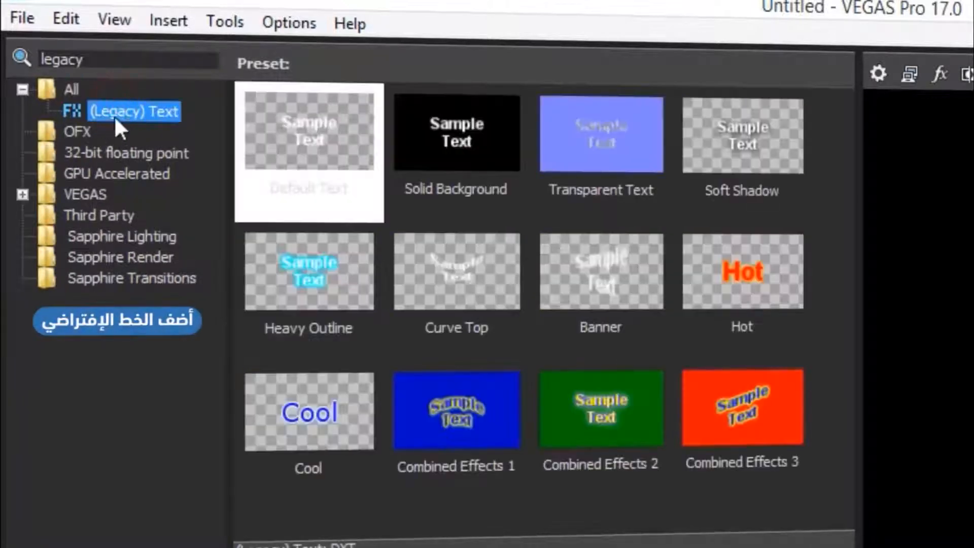
{"action": "left_click_drag", "start_coordinate": [301, 120], "coordinate": [315, 547]}
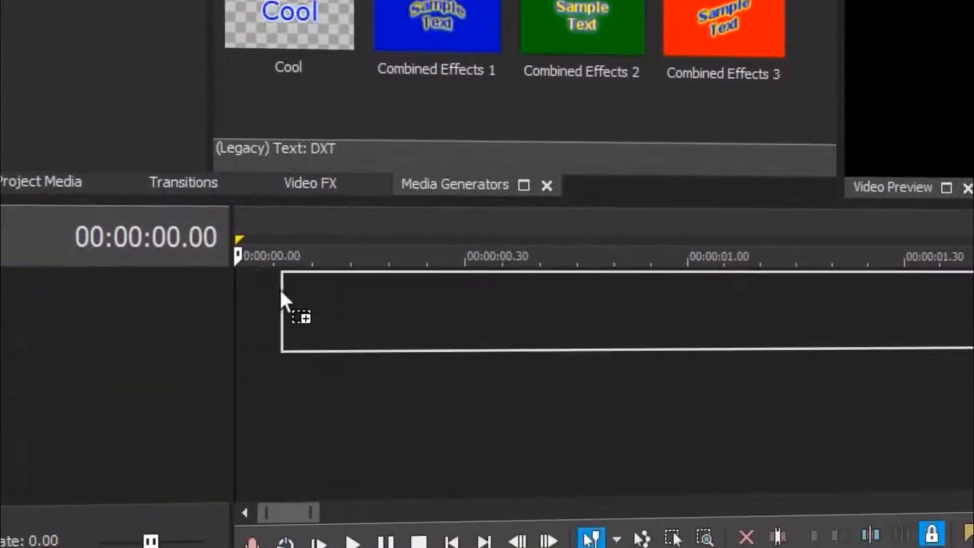
{"action": "left_click_drag", "start_coordinate": [249, 292], "coordinate": [251, 294]}
{"action": "left_click_drag", "start_coordinate": [368, 341], "coordinate": [120, 165]}
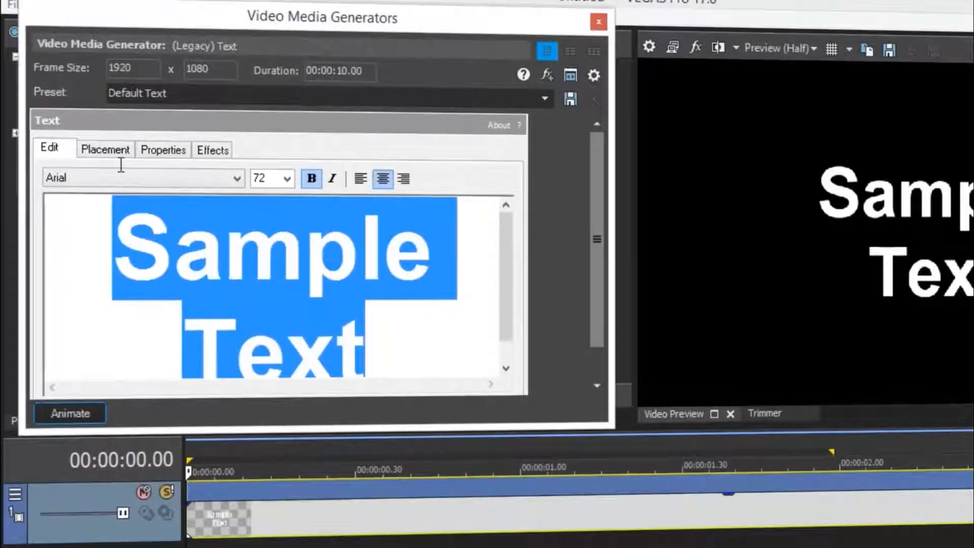
{"action": "type", "text": "tech"}
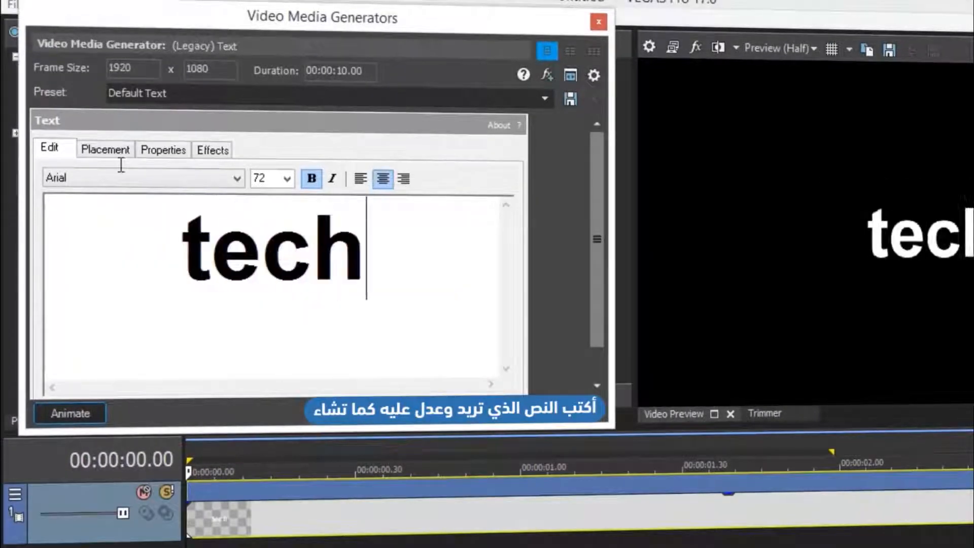
{"action": "type", "text": "no sekai"}
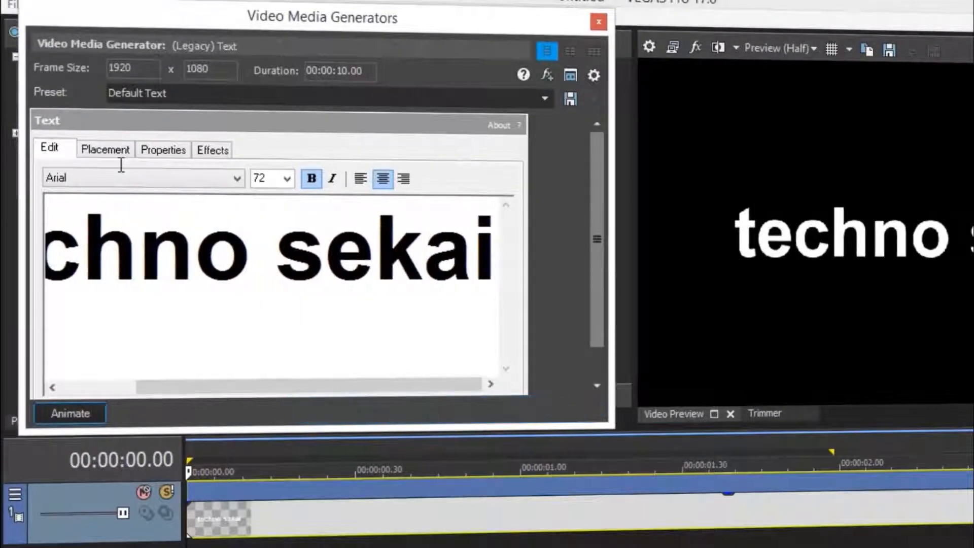
Set the title font to bold PentaGram's Salemica Eximius.
{"action": "left_click", "coordinate": [226, 177]}
{"action": "left_click_drag", "start_coordinate": [239, 252], "coordinate": [242, 483]}
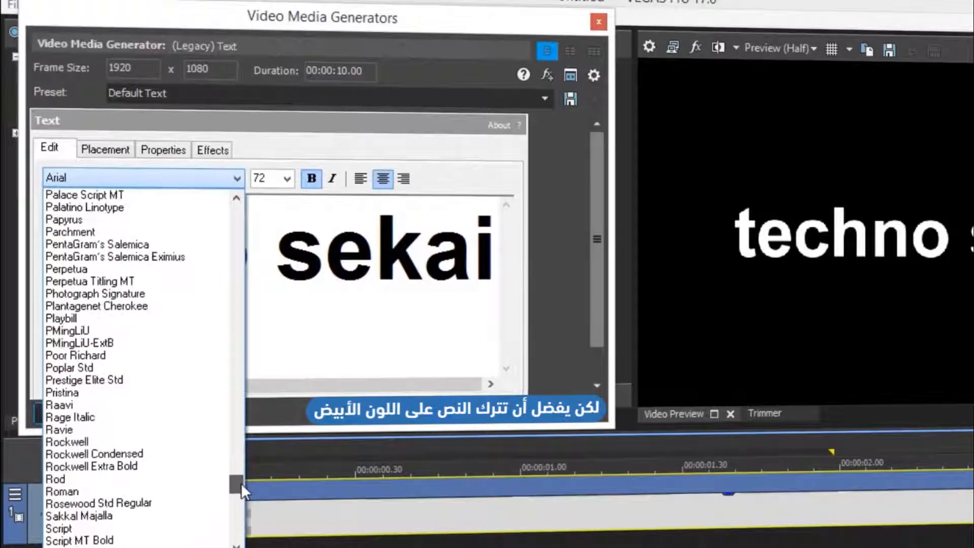
{"action": "left_click", "coordinate": [163, 257]}
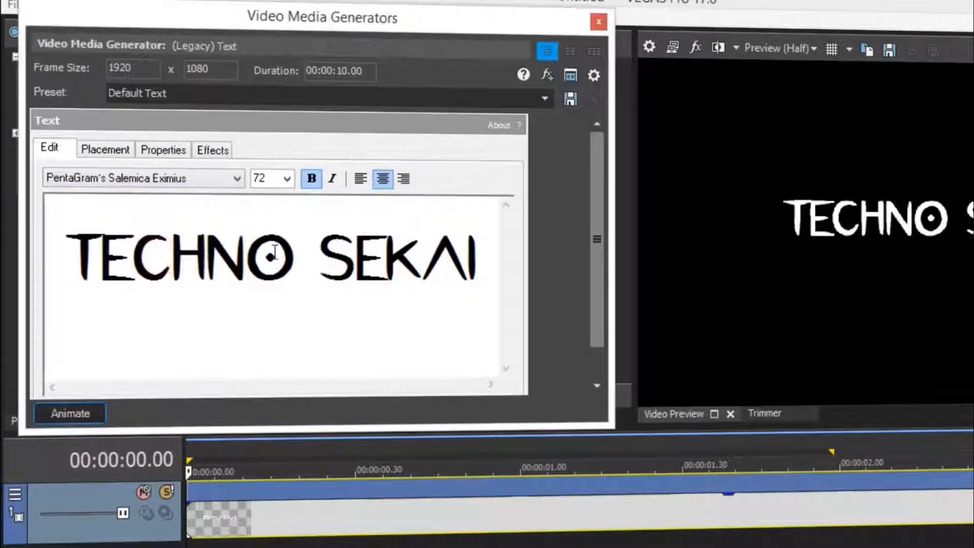
{"action": "left_click", "coordinate": [313, 184]}
{"action": "left_click", "coordinate": [309, 179]}
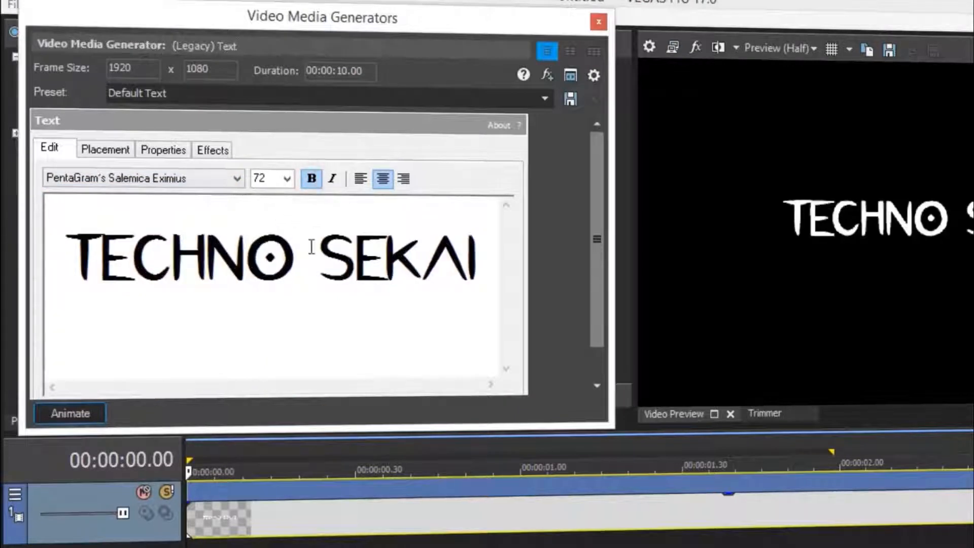
Nudge the title slightly upward to Y -0.056 on the Placement tab.
{"action": "left_click", "coordinate": [93, 149]}
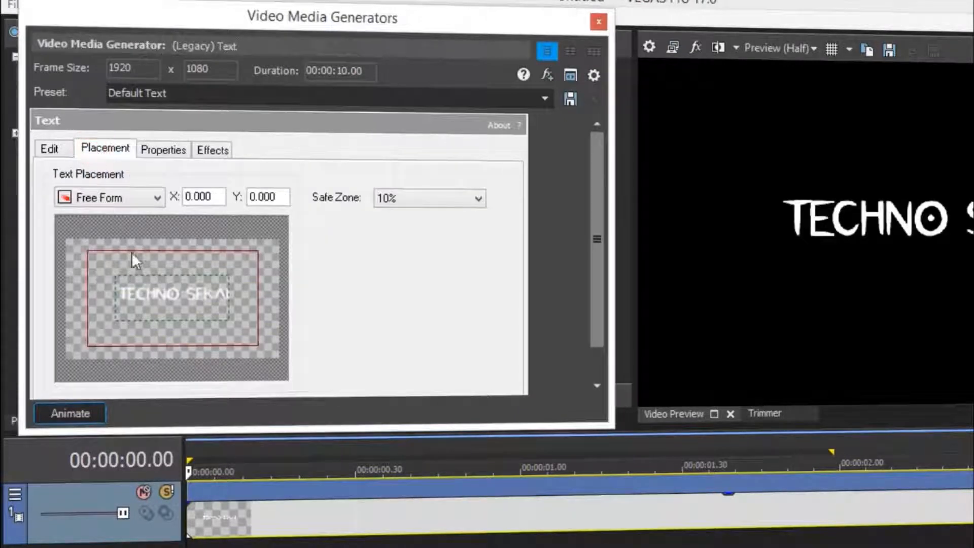
{"action": "left_click_drag", "start_coordinate": [144, 316], "coordinate": [145, 314]}
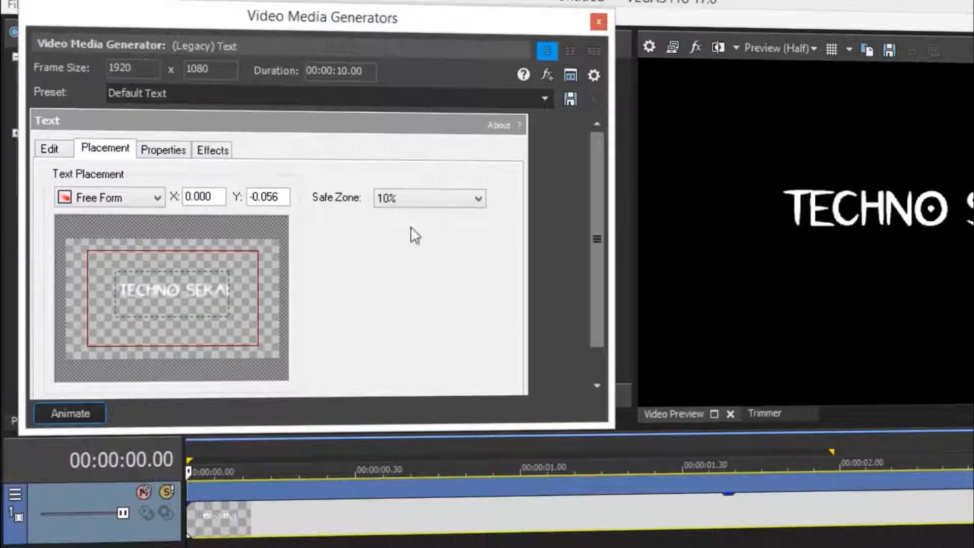
{"action": "left_click", "coordinate": [597, 23]}
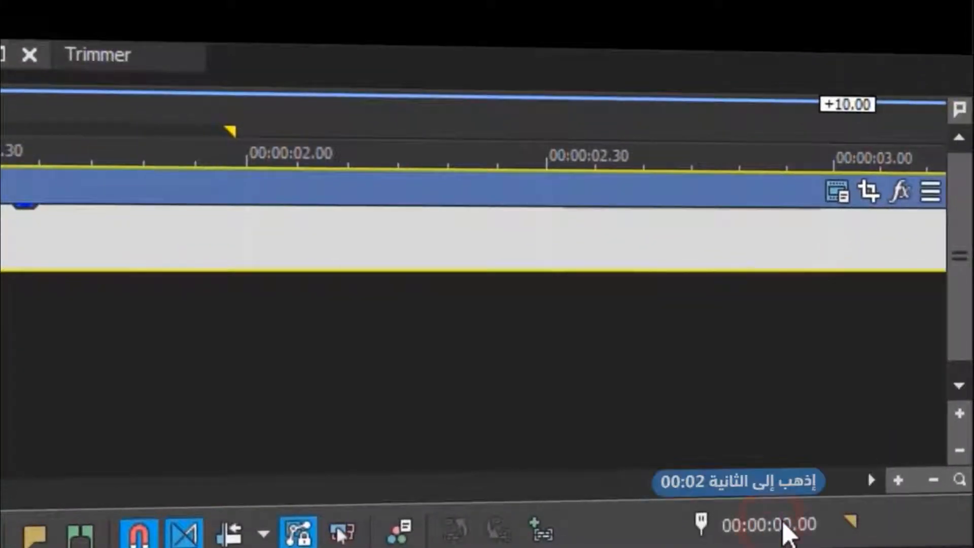
Split the TECHNO SEKAI event at 00:00:02.00 and delete everything after it.
{"action": "double_click", "coordinate": [772, 525]}
{"action": "left_click", "coordinate": [774, 524]}
{"action": "left_click_drag", "start_coordinate": [774, 527], "coordinate": [787, 531]}
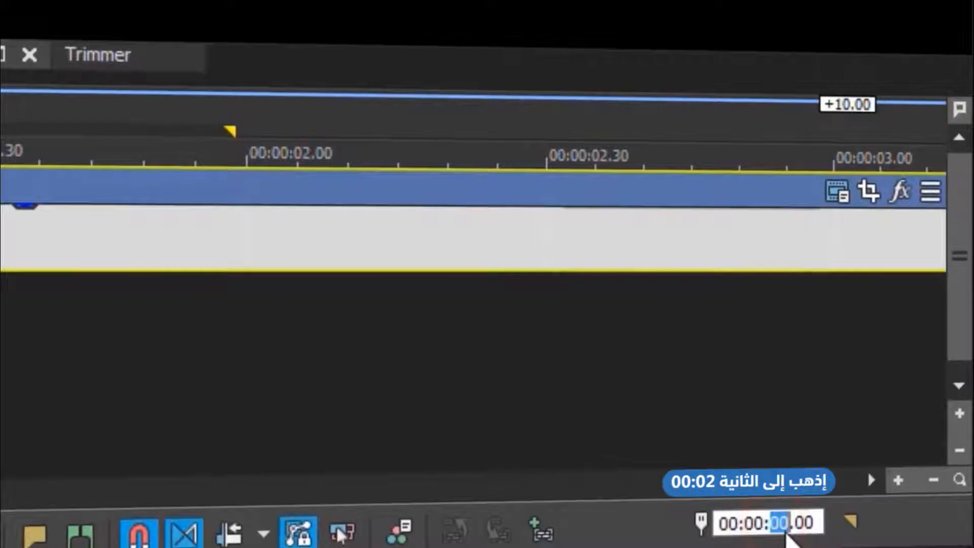
{"action": "type", "text": "02"}
{"action": "key", "text": "Return"}
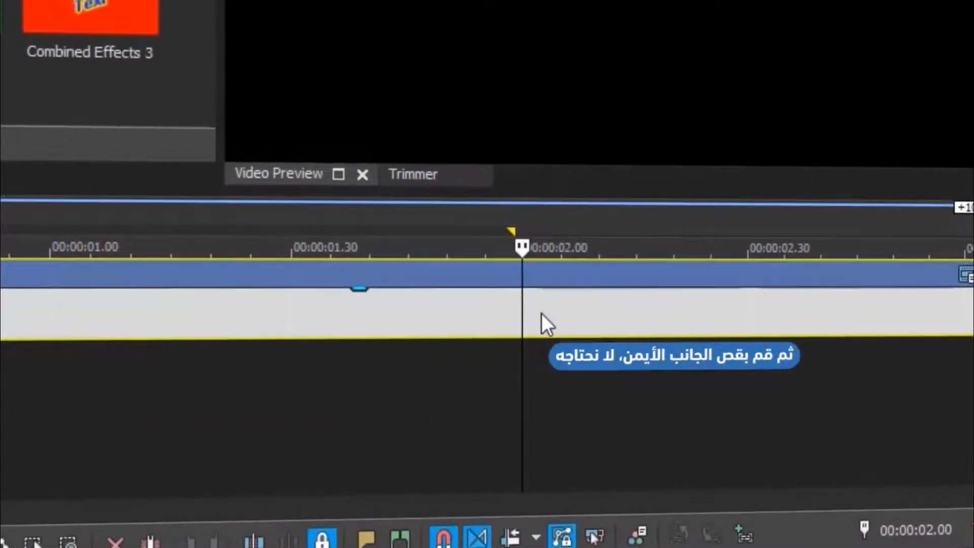
{"action": "key", "text": "s"}
{"action": "key", "text": "Delete"}
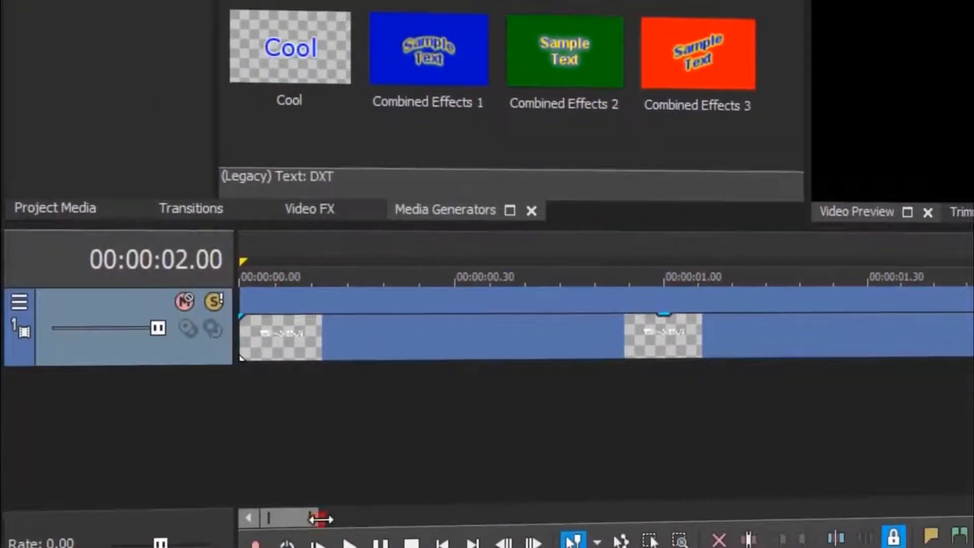
{"action": "left_click_drag", "start_coordinate": [320, 519], "coordinate": [327, 515]}
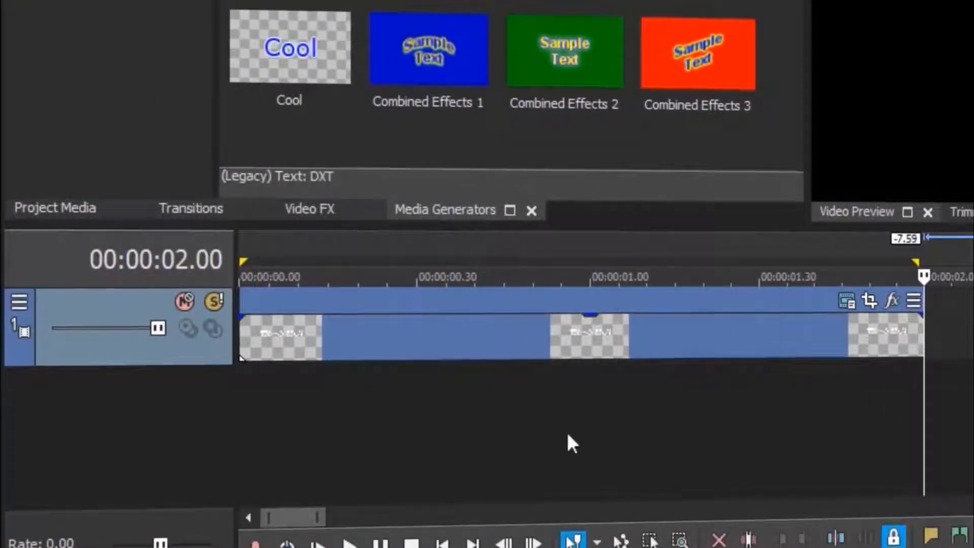
{"action": "left_click", "coordinate": [246, 328]}
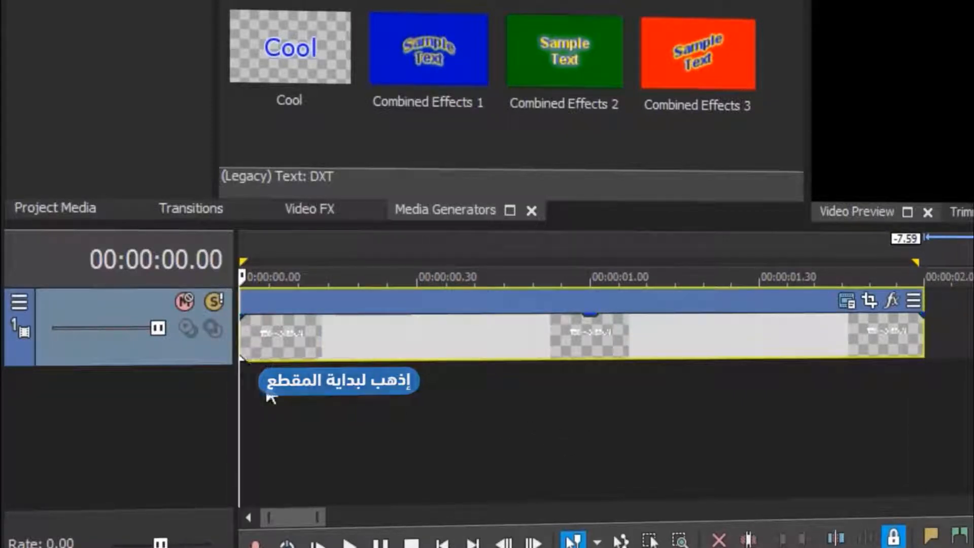
Add markers Tracking 1 at 00:00:00.10, Zoom 1 at 00:00:00.30, then Tracking 2.
{"action": "key", "text": "alt+Right"}
{"action": "key", "text": "alt+Right"}
{"action": "key", "text": "alt+Right"}
{"action": "key", "text": "alt+Right"}
{"action": "key", "text": "alt+Right"}
{"action": "key", "text": "alt+Right"}
{"action": "key", "text": "alt+Right"}
{"action": "key", "text": "alt+Right"}
{"action": "key", "text": "alt+Right"}
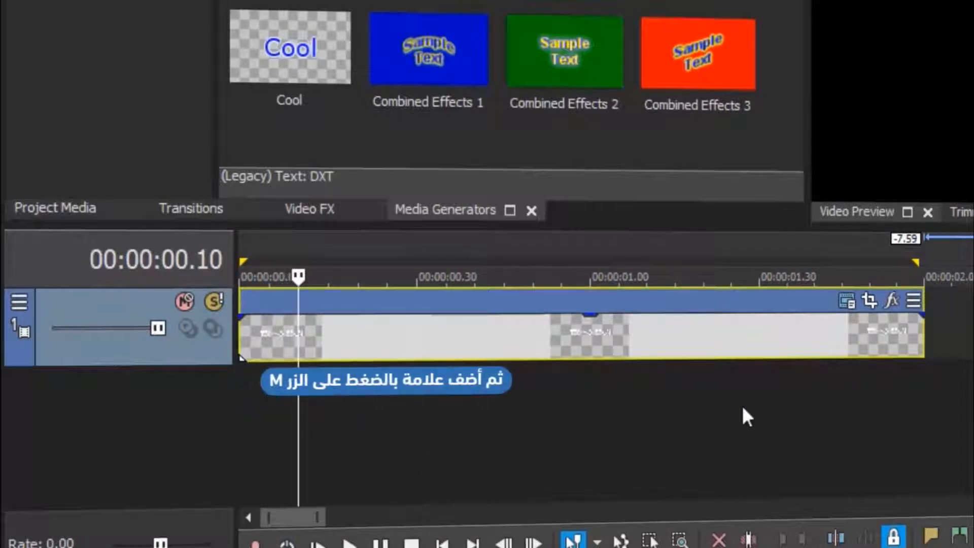
{"action": "key", "text": "m"}
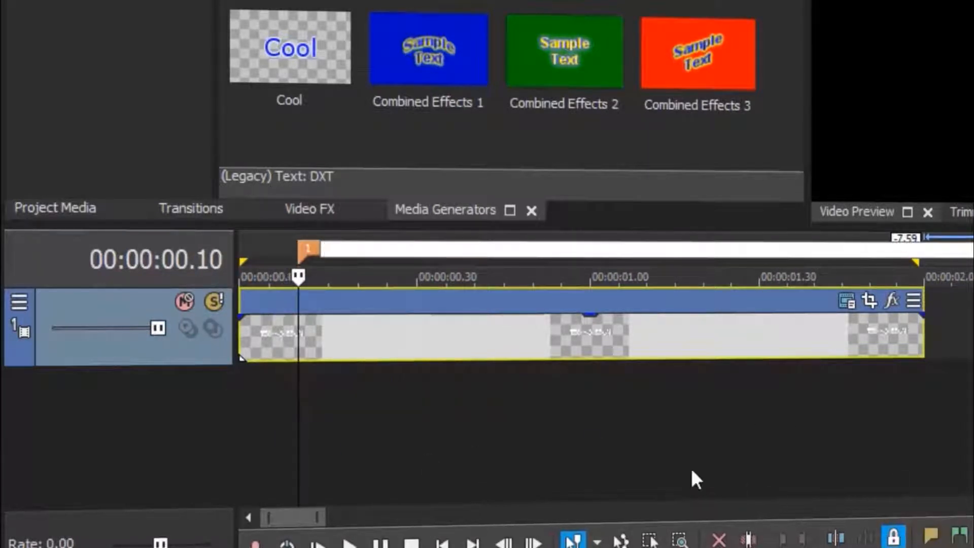
{"action": "key", "text": "Return"}
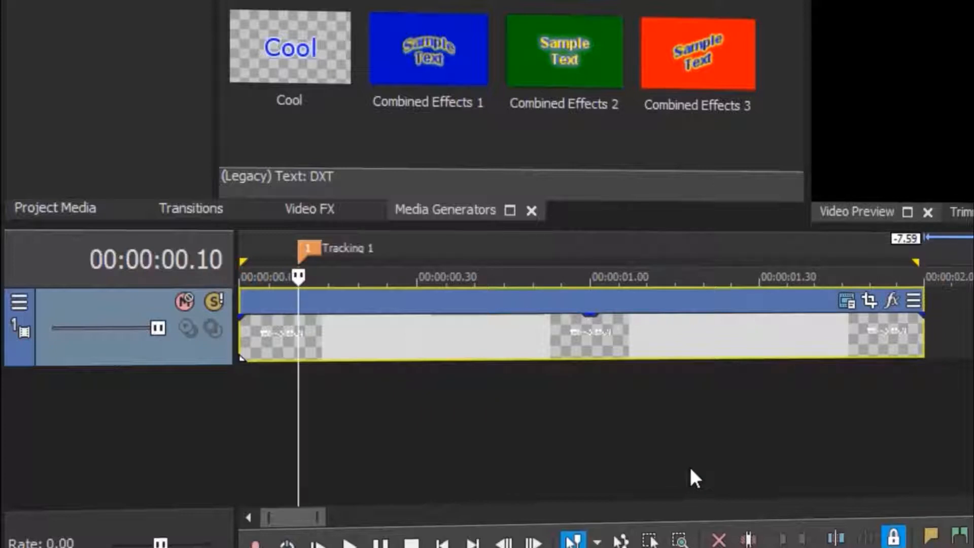
{"action": "key", "text": "alt+Right"}
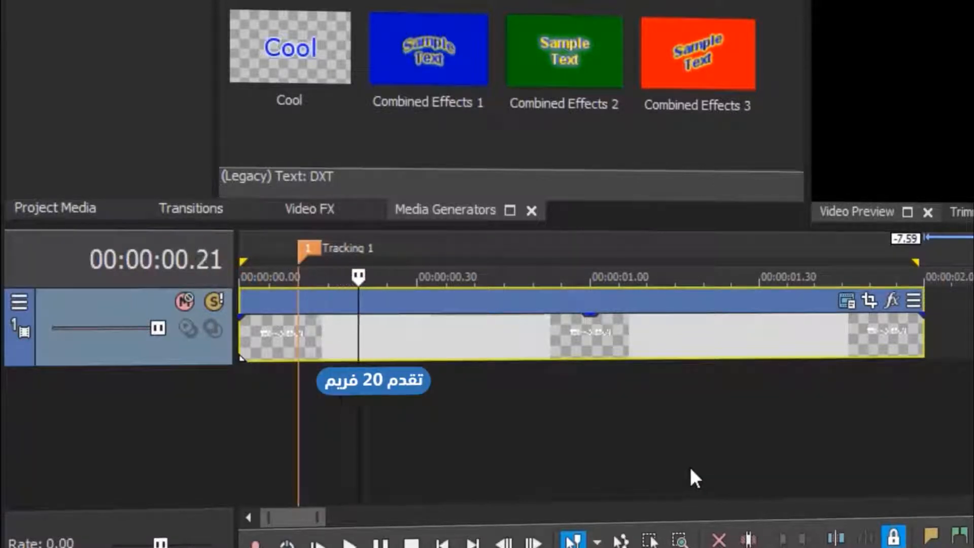
{"action": "key", "text": "alt+Right"}
{"action": "key", "text": "alt+Right"}
{"action": "key", "text": "alt+Right"}
{"action": "key", "text": "alt+Right"}
{"action": "key", "text": "alt+Right"}
{"action": "key", "text": "alt+Right"}
{"action": "key", "text": "alt+Right"}
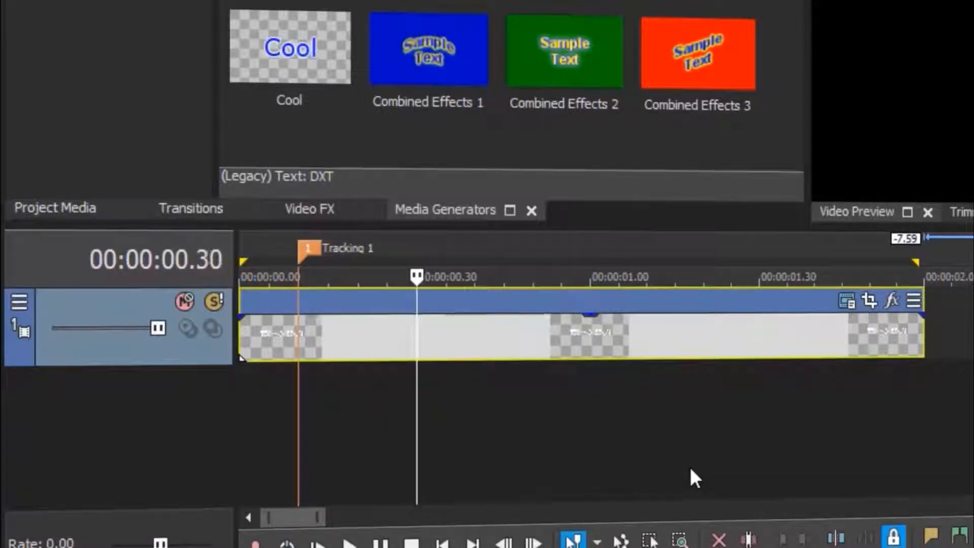
{"action": "type", "text": "m"}
{"action": "type", "text": "Zoom 1"}
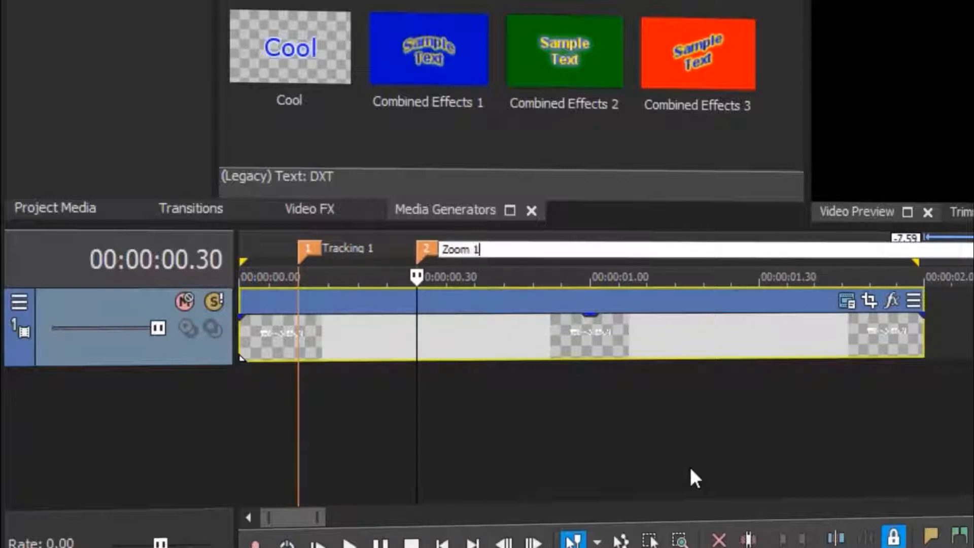
{"action": "key", "text": "Return"}
{"action": "key", "text": "alt+Right"}
{"action": "key", "text": "alt+Right"}
{"action": "key", "text": "alt+Right"}
{"action": "key", "text": "alt+Right"}
{"action": "key", "text": "alt+Right"}
{"action": "key", "text": "alt+Right"}
{"action": "key", "text": "alt+Right"}
{"action": "key", "text": "alt+Right"}
{"action": "key", "text": "alt+Right"}
{"action": "key", "text": "alt+Right"}
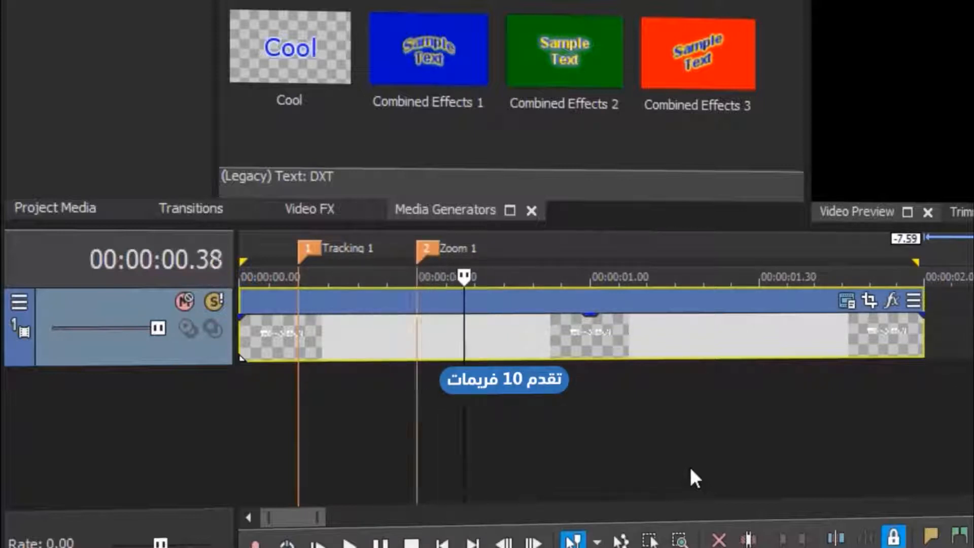
{"action": "type", "text": "m"}
{"action": "type", "text": "Tracking 2"}
{"action": "key", "text": "Return"}
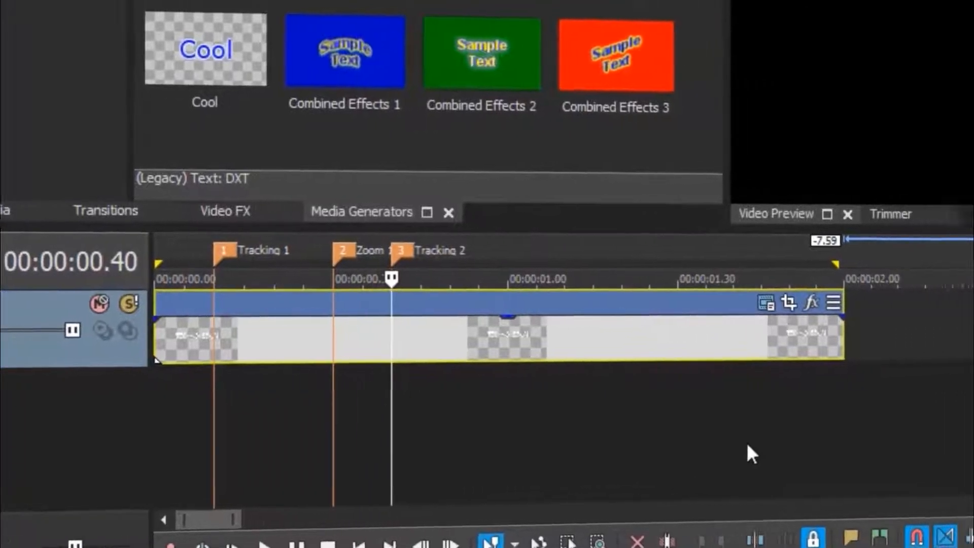
Add markers Zoom 2 and Tracking 3, stepping back from the clip end.
{"action": "left_click", "coordinate": [762, 337]}
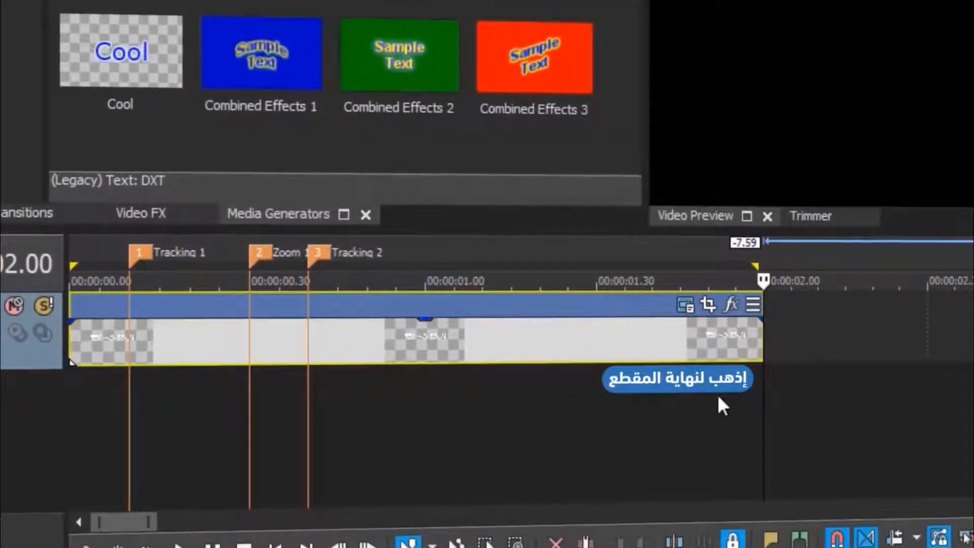
{"action": "key", "text": "alt+Left"}
{"action": "key", "text": "alt+Left"}
{"action": "key", "text": "alt+Left"}
{"action": "key", "text": "alt+Left"}
{"action": "key", "text": "alt+Left"}
{"action": "key", "text": "alt+Left"}
{"action": "key", "text": "alt+Left"}
{"action": "key", "text": "alt+Left"}
{"action": "key", "text": "alt+Left"}
{"action": "key", "text": "alt+Left"}
{"action": "key", "text": "alt+Left"}
{"action": "key", "text": "alt+Left"}
{"action": "key", "text": "alt+Left"}
{"action": "key", "text": "alt+Left"}
{"action": "key", "text": "alt+Left"}
{"action": "key", "text": "alt+Left"}
{"action": "key", "text": "alt+Left"}
{"action": "key", "text": "alt+Left"}
{"action": "key", "text": "alt+Left"}
{"action": "key", "text": "alt+Left"}
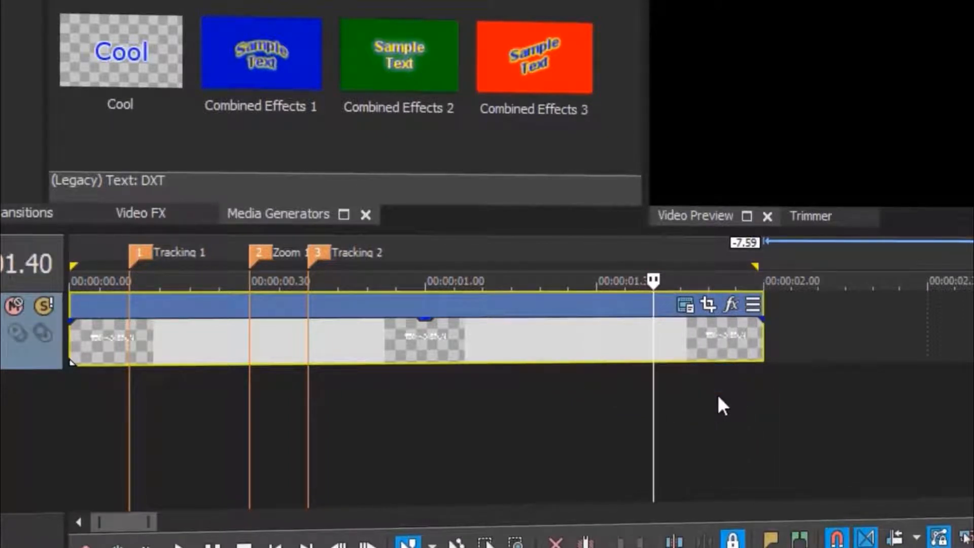
{"action": "type", "text": "m"}
{"action": "type", "text": "Zoom 2"}
{"action": "key", "text": "Return"}
{"action": "key", "text": "alt+Left"}
{"action": "key", "text": "alt+Left"}
{"action": "key", "text": "alt+Left"}
{"action": "key", "text": "alt+Left"}
{"action": "key", "text": "alt+Left"}
{"action": "key", "text": "alt+Left"}
{"action": "key", "text": "alt+Left"}
{"action": "key", "text": "alt+Left"}
{"action": "key", "text": "alt+Left"}
{"action": "key", "text": "alt+Left"}
{"action": "type", "text": "mTracking 3"}
{"action": "key", "text": "Return"}
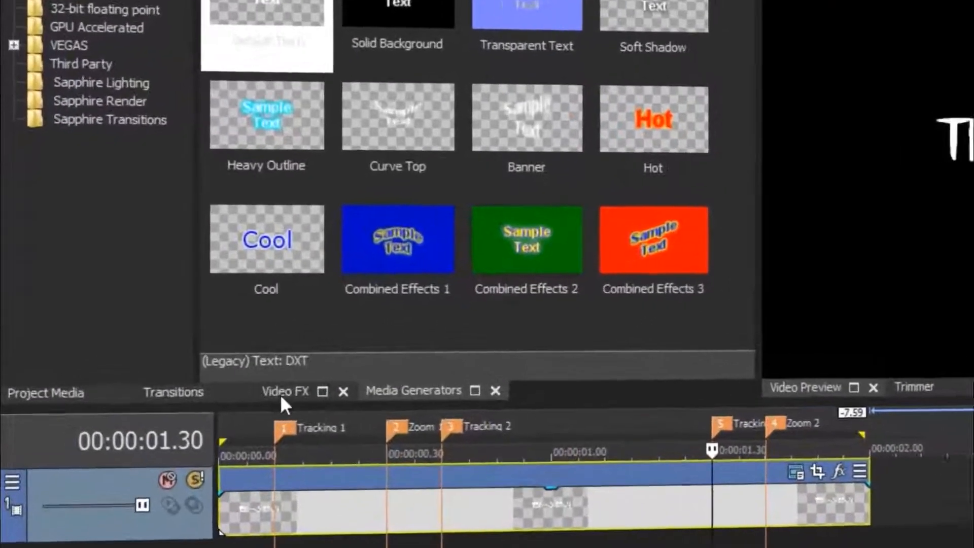
Apply the default S_BlurMoCurves preset to the title event.
{"action": "left_click", "coordinate": [179, 334]}
{"action": "left_click", "coordinate": [139, 43]}
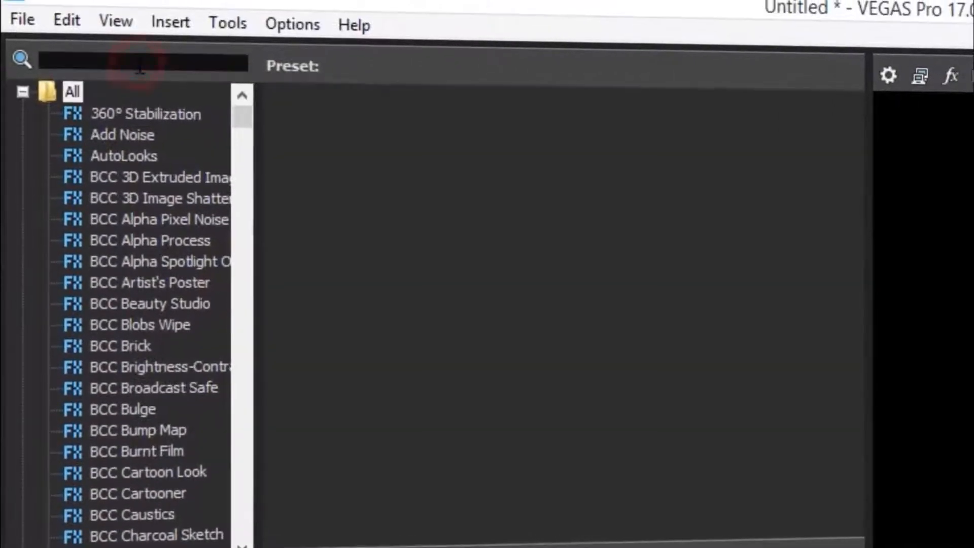
{"action": "type", "text": "s_blurmoc"}
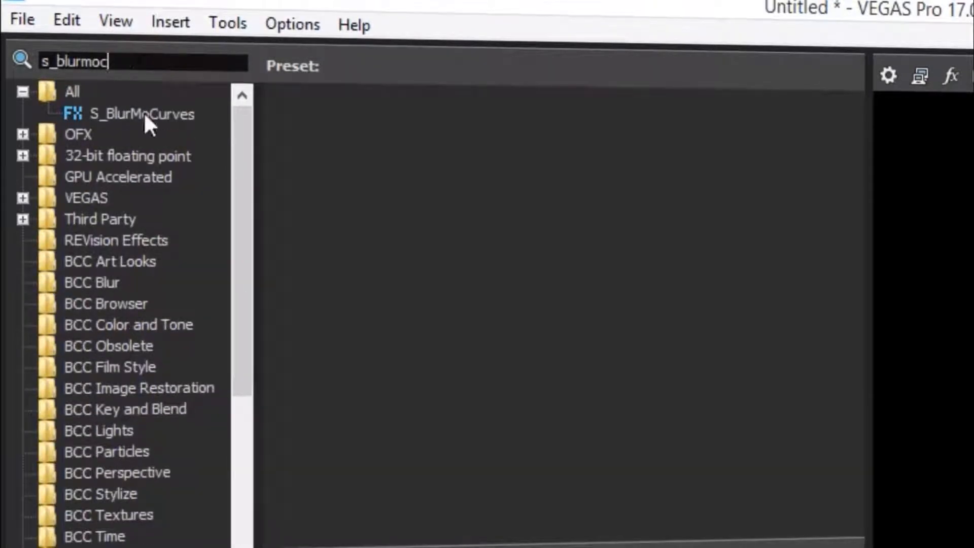
{"action": "left_click", "coordinate": [146, 112]}
{"action": "left_click_drag", "start_coordinate": [326, 178], "coordinate": [476, 327]}
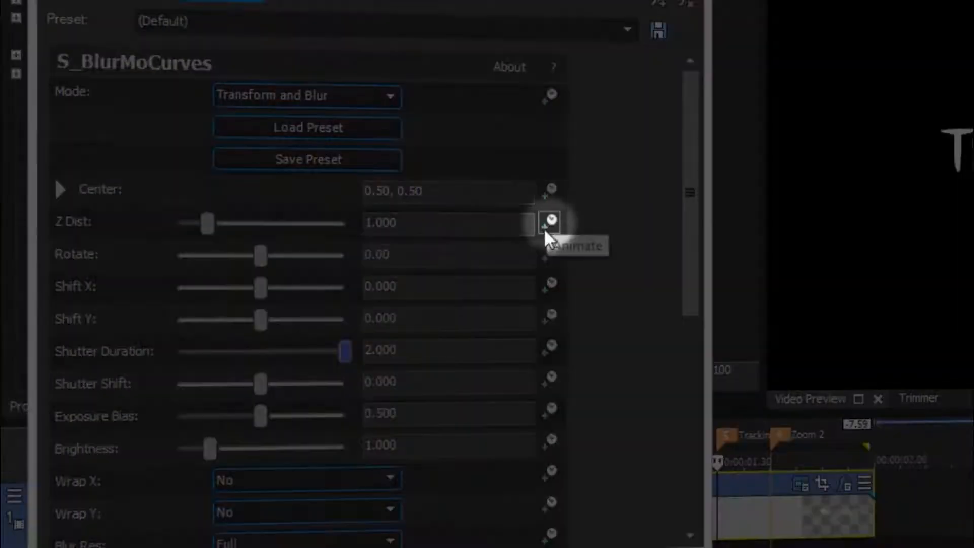
Turn on keyframe animation for the blur's Z Dist parameter.
{"action": "left_click", "coordinate": [549, 224]}
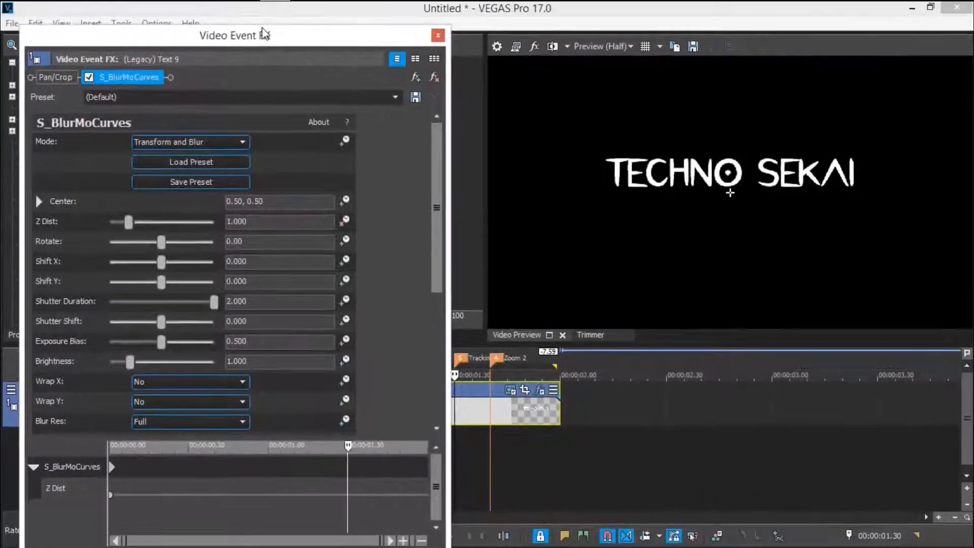
{"action": "left_click_drag", "start_coordinate": [246, 206], "coordinate": [241, 47]}
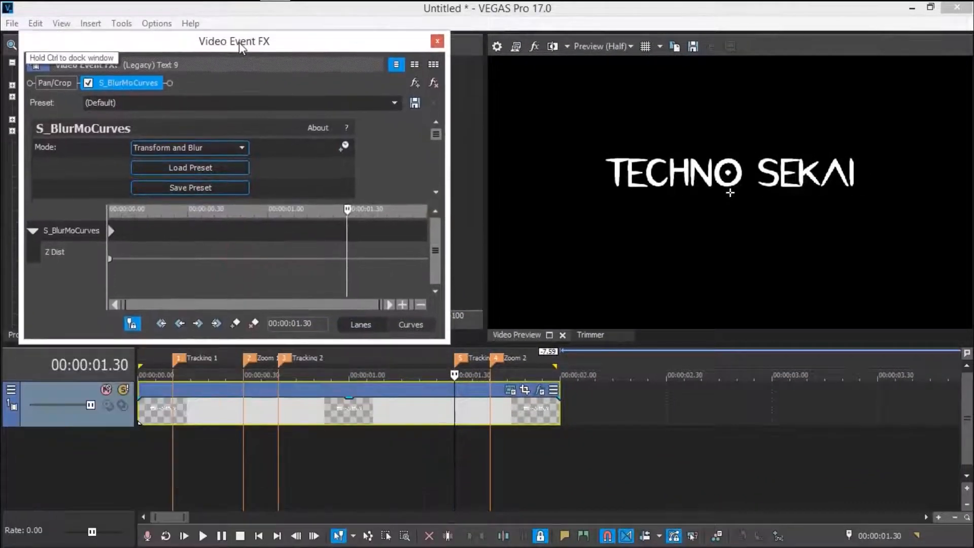
{"action": "left_click_drag", "start_coordinate": [436, 133], "coordinate": [438, 148]}
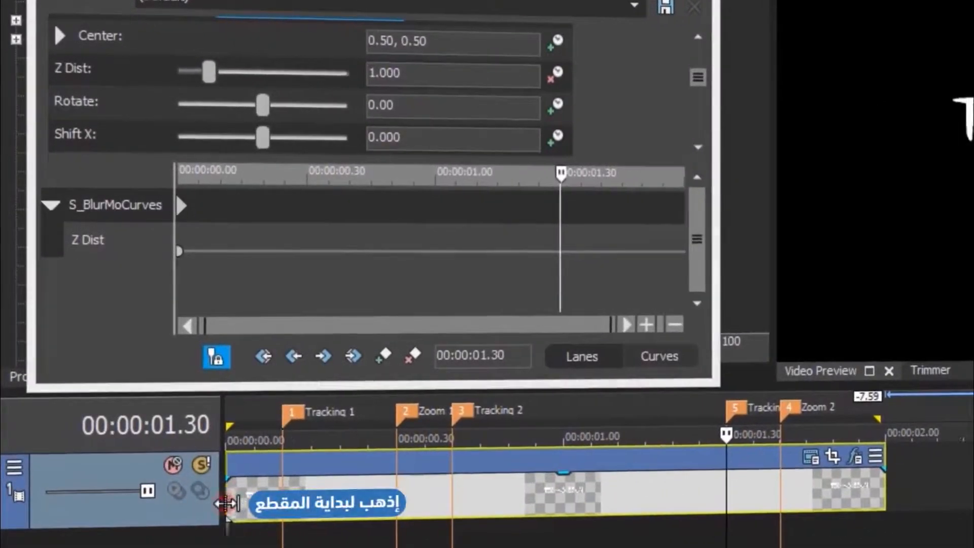
Keyframe Z Dist at 2.0 on the clip start and 0.9 at 00:00:00.30.
{"action": "left_click", "coordinate": [227, 504]}
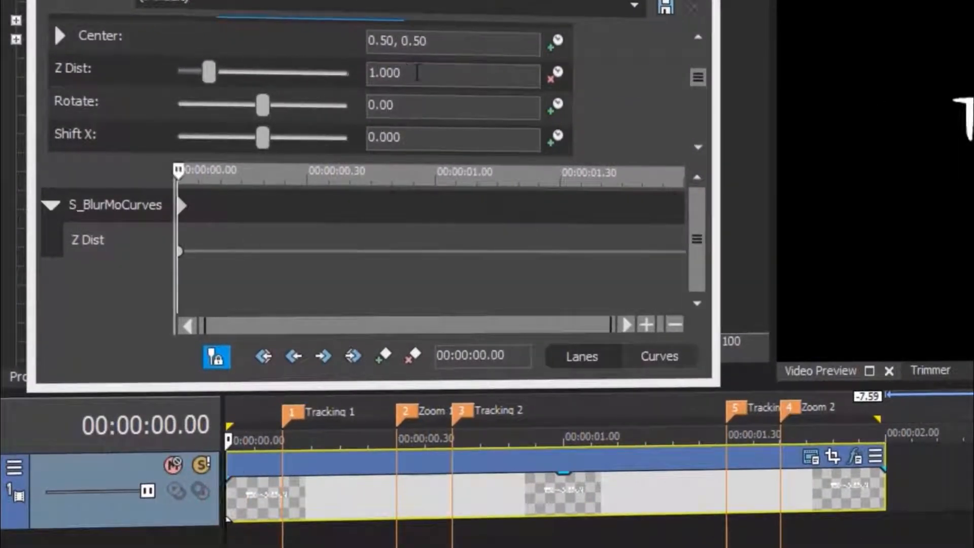
{"action": "left_click", "coordinate": [418, 72]}
{"action": "type", "text": "2"}
{"action": "key", "text": "Return"}
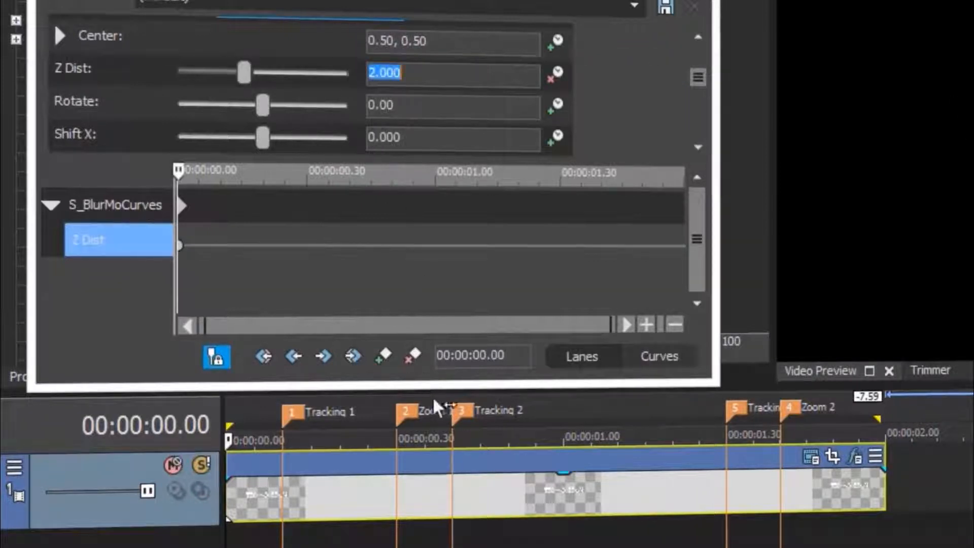
{"action": "left_click", "coordinate": [409, 415]}
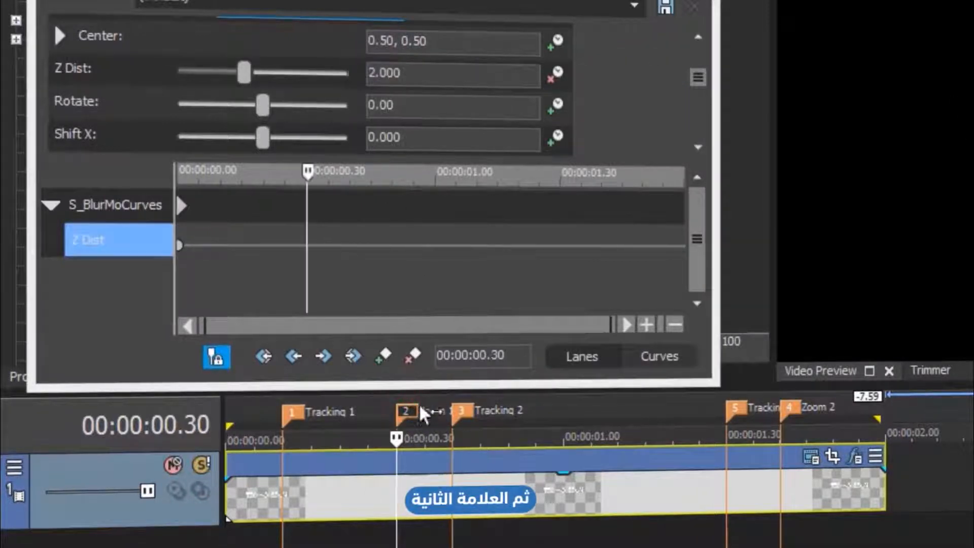
{"action": "double_click", "coordinate": [418, 75]}
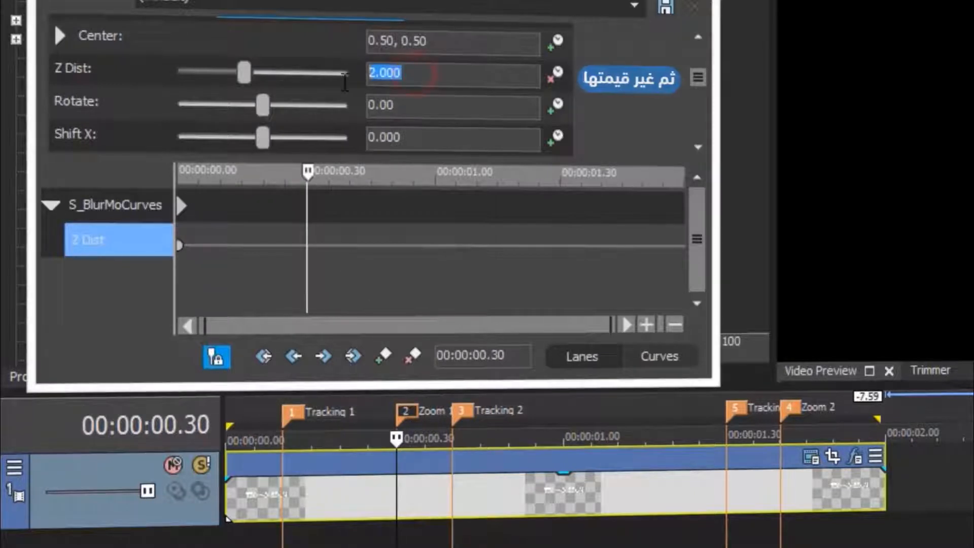
{"action": "key", "text": "Return"}
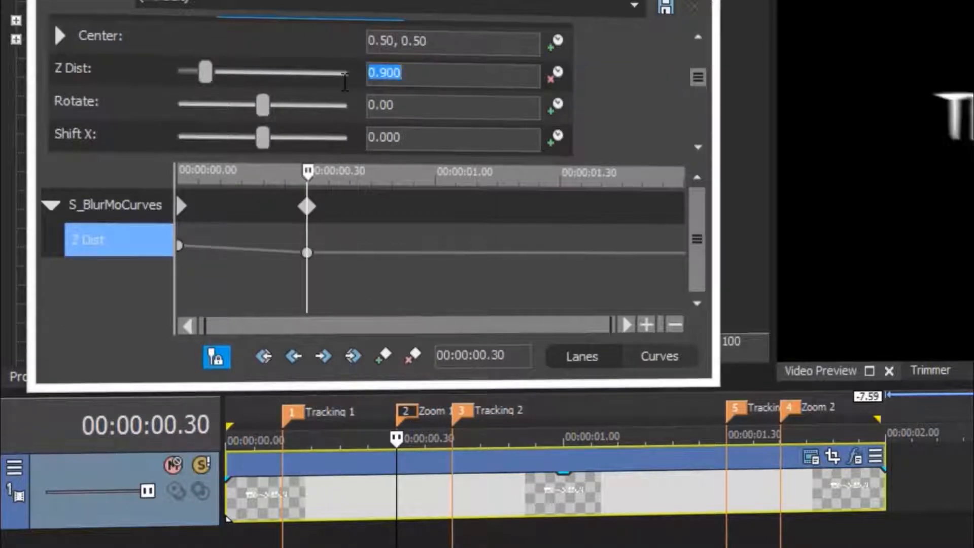
Keyframe Z Dist at 1.0 at 00:00:01.40 and 1.5 at the clip end.
{"action": "left_click", "coordinate": [792, 414]}
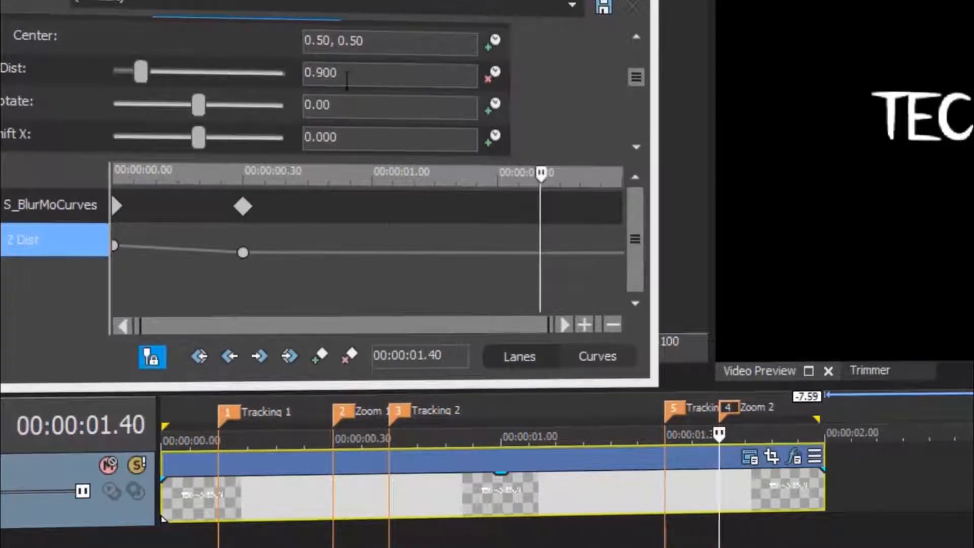
{"action": "double_click", "coordinate": [308, 81]}
{"action": "key", "text": "Return"}
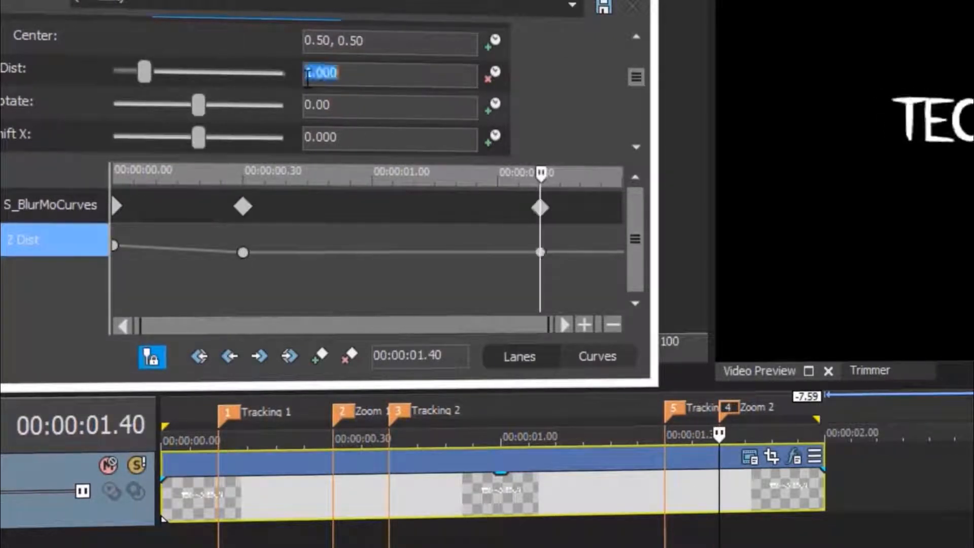
{"action": "left_click_drag", "start_coordinate": [543, 169], "coordinate": [621, 173]}
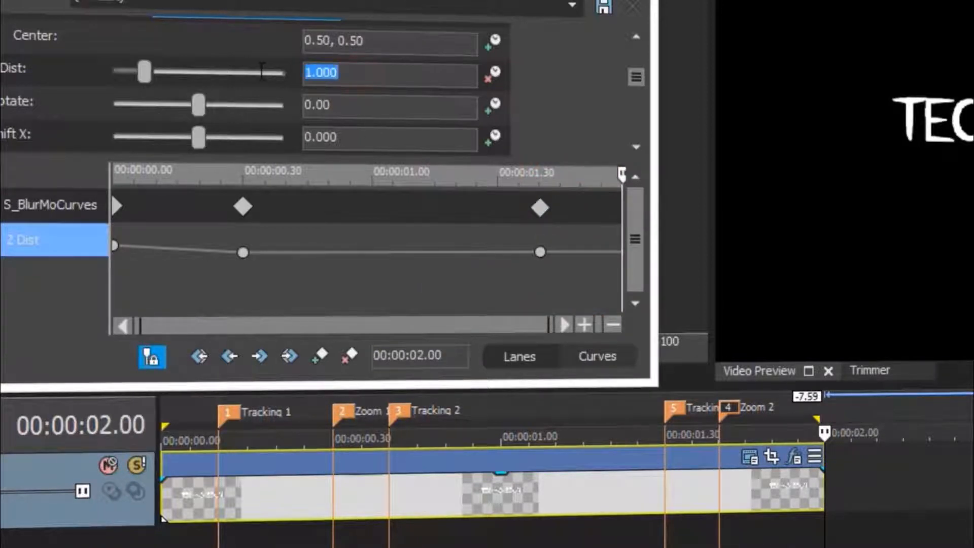
{"action": "key", "text": "Return"}
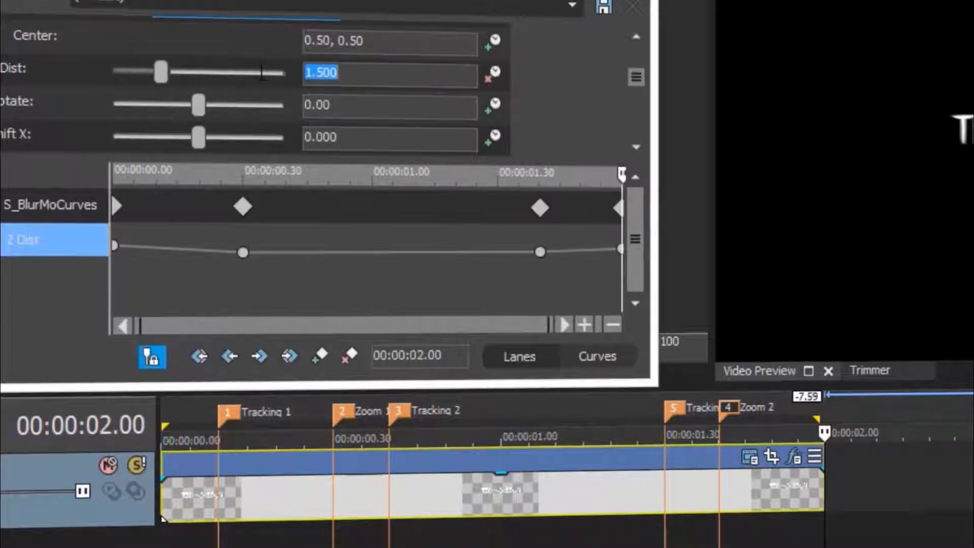
Give the first Z Dist keyframe a Fast Fade and the third a Slow Fade.
{"action": "left_click", "coordinate": [119, 246]}
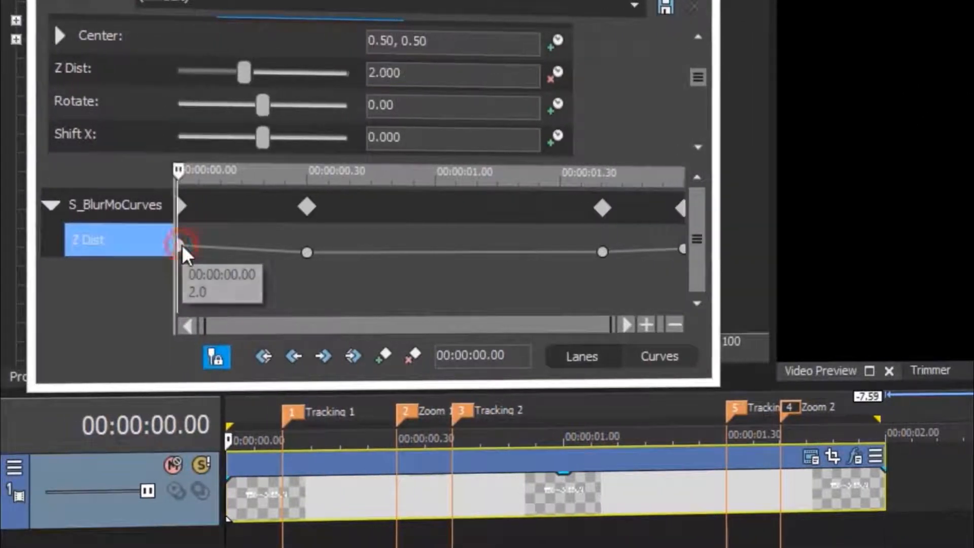
{"action": "right_click", "coordinate": [181, 244]}
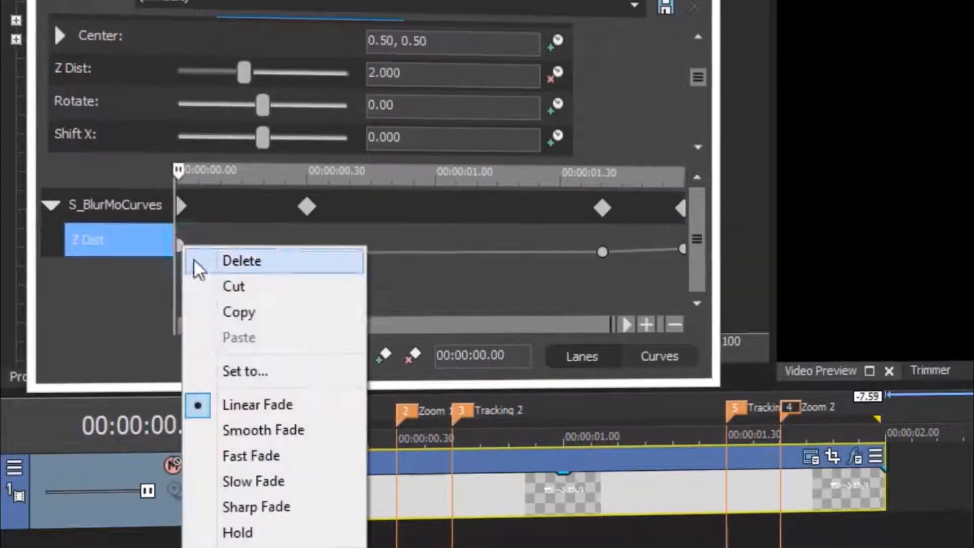
{"action": "left_click", "coordinate": [239, 455]}
{"action": "left_click", "coordinate": [602, 252]}
{"action": "right_click", "coordinate": [541, 250]}
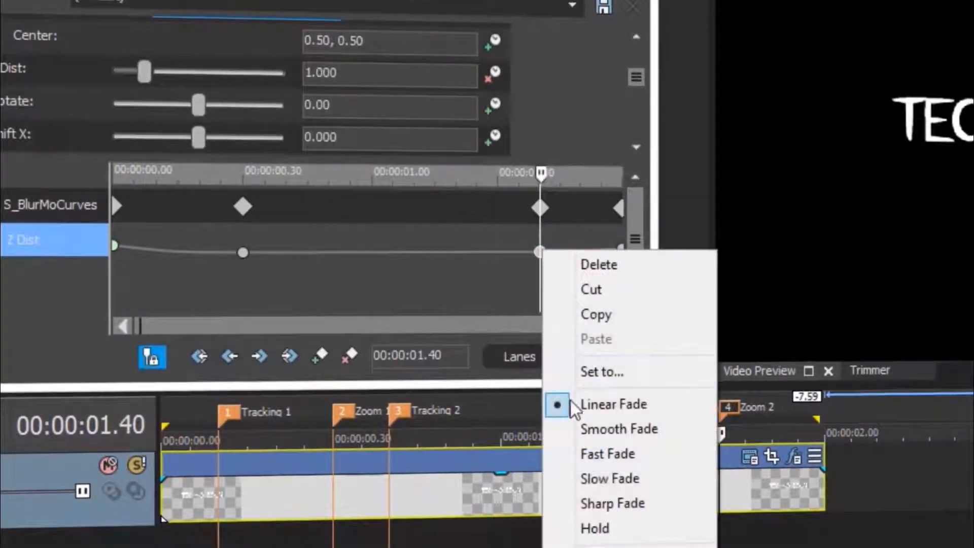
{"action": "left_click", "coordinate": [624, 479]}
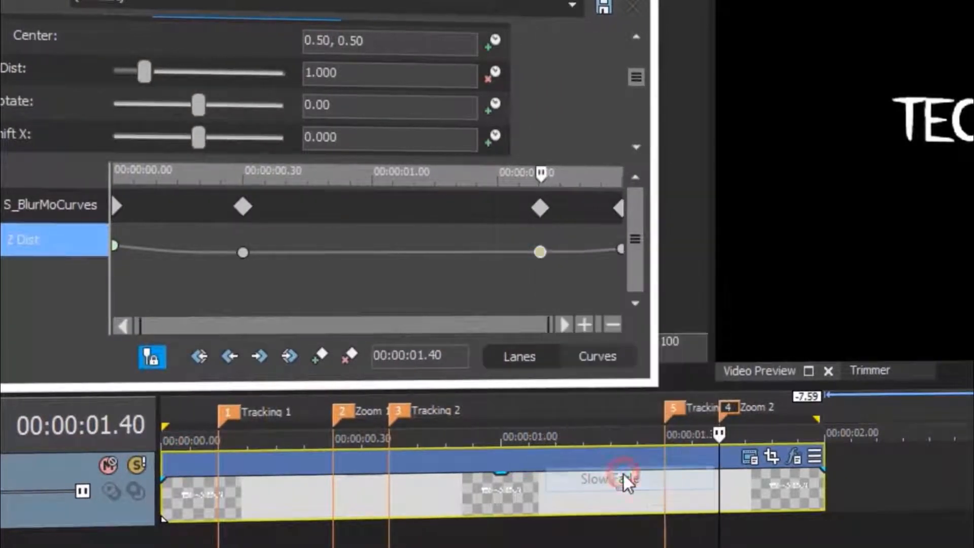
Give the last Z Dist keyframe a Fast Fade and close the Video Event FX window.
{"action": "left_click", "coordinate": [621, 249]}
{"action": "right_click", "coordinate": [622, 250]}
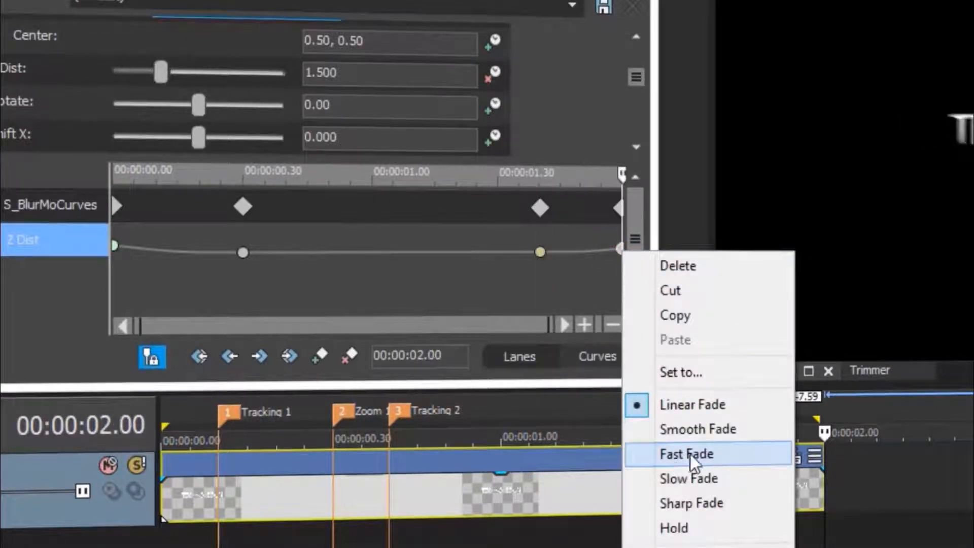
{"action": "left_click", "coordinate": [688, 455]}
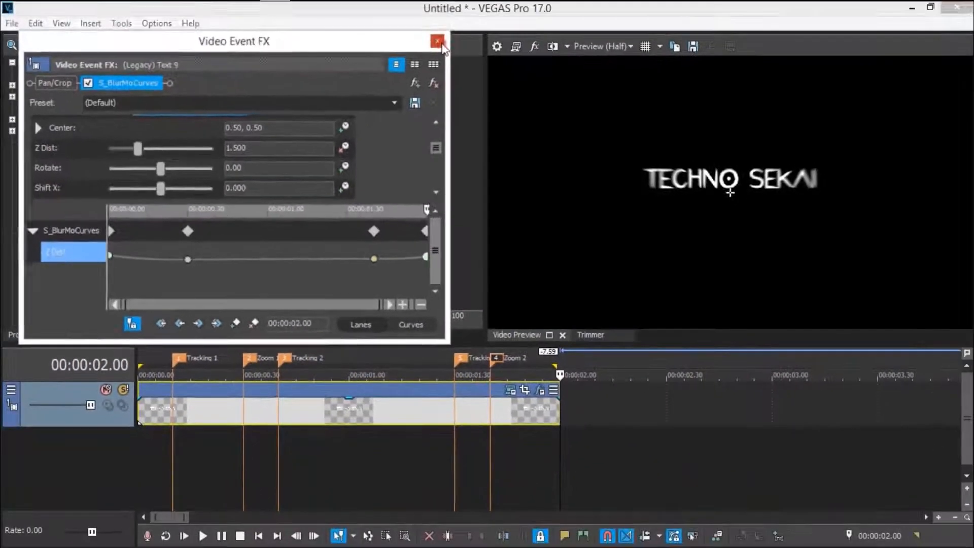
{"action": "left_click", "coordinate": [441, 44]}
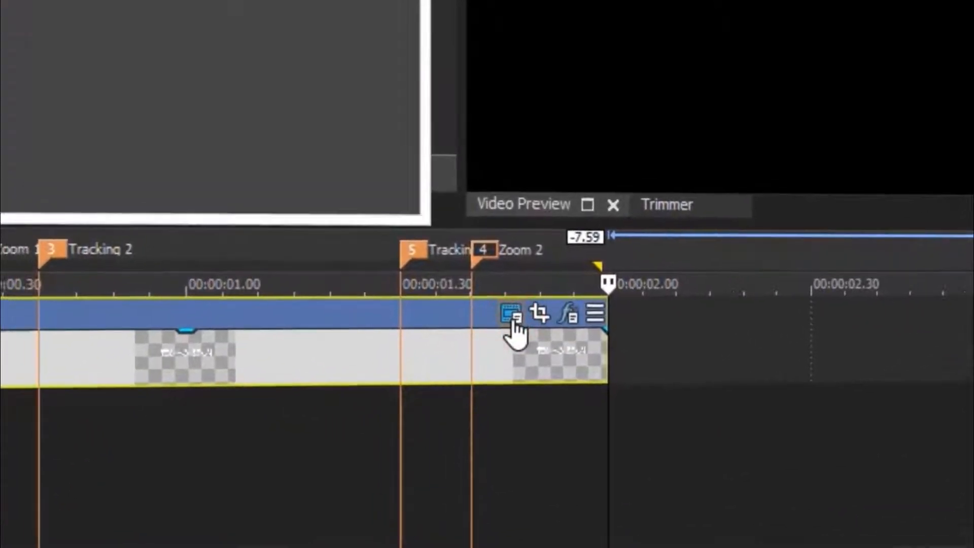
Open the title's text Properties settings with the keyframe animation timeline showing.
{"action": "left_click", "coordinate": [493, 301]}
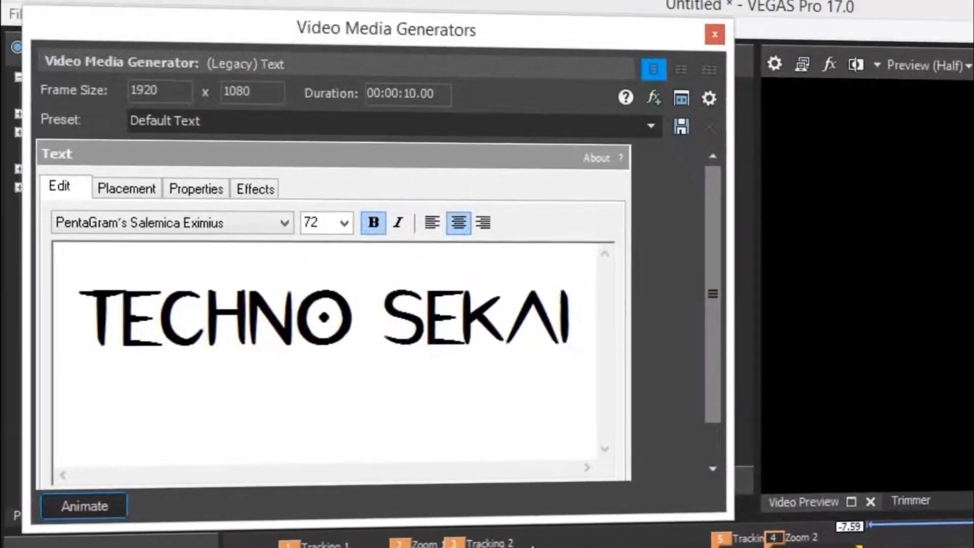
{"action": "left_click", "coordinate": [184, 187]}
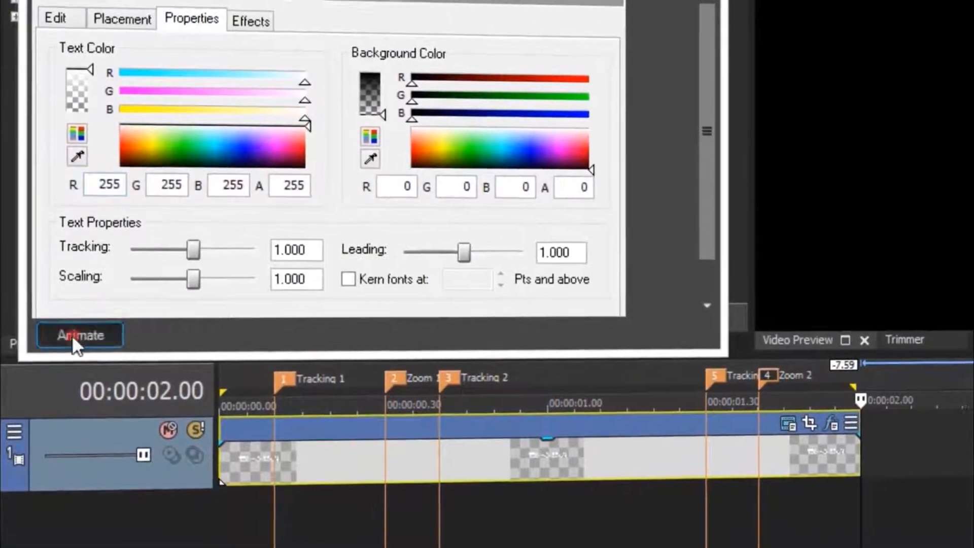
{"action": "left_click", "coordinate": [72, 335]}
{"action": "left_click_drag", "start_coordinate": [329, 547], "coordinate": [329, 352]}
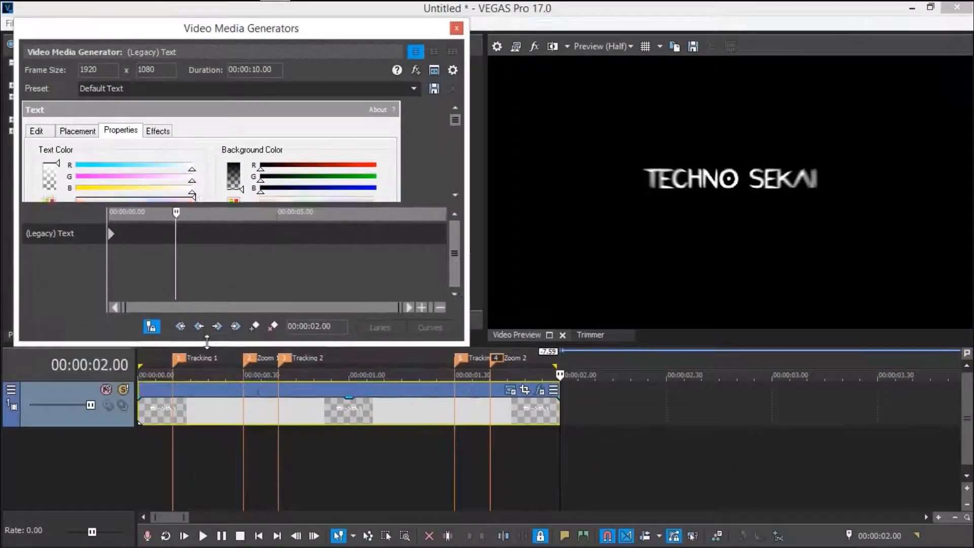
{"action": "left_click_drag", "start_coordinate": [207, 342], "coordinate": [207, 338]}
{"action": "left_click_drag", "start_coordinate": [455, 121], "coordinate": [456, 181]}
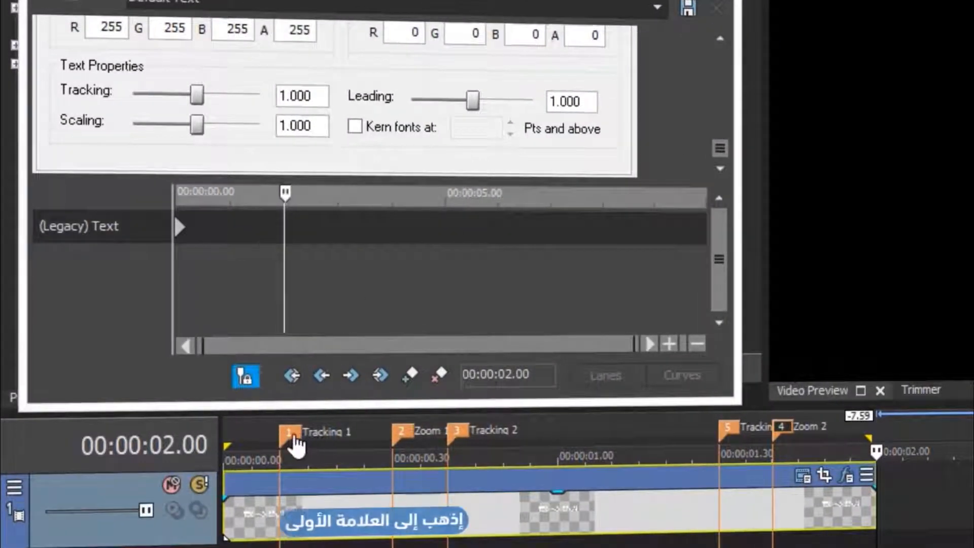
Keyframe Tracking at 1.0 on the first marker and 1.4 at 00:00:00.40.
{"action": "left_click", "coordinate": [289, 434]}
{"action": "left_click_drag", "start_coordinate": [635, 345], "coordinate": [403, 351]}
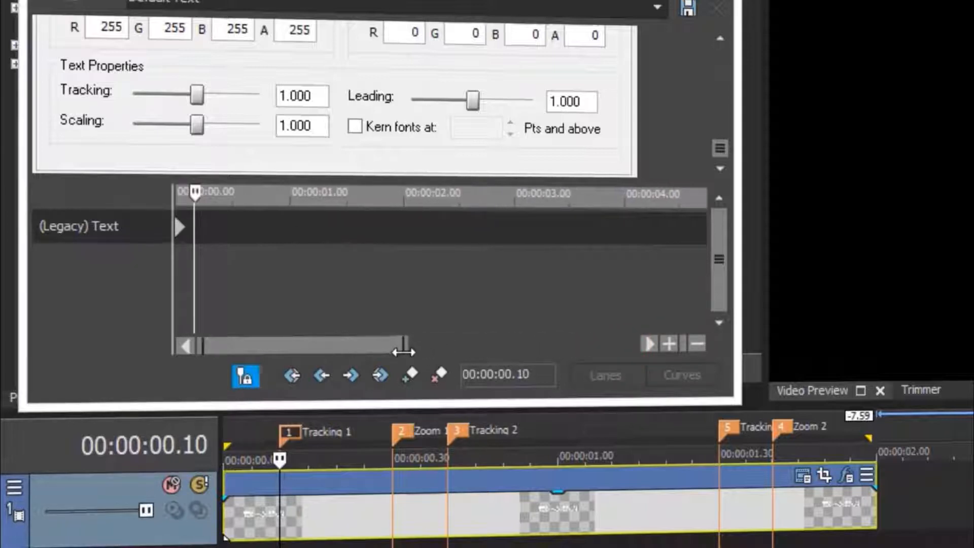
{"action": "left_click", "coordinate": [406, 375]}
{"action": "left_click", "coordinate": [456, 433]}
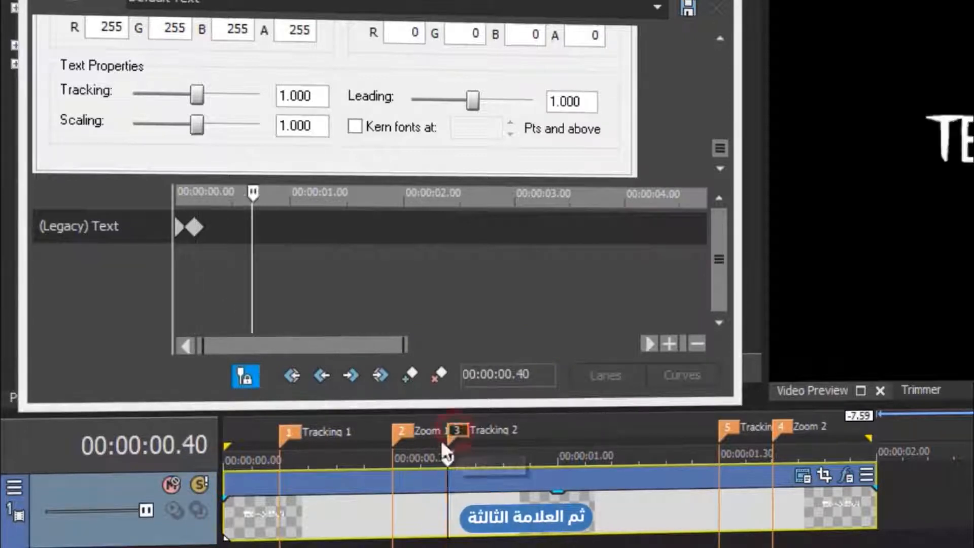
{"action": "left_click_drag", "start_coordinate": [315, 96], "coordinate": [268, 96]}
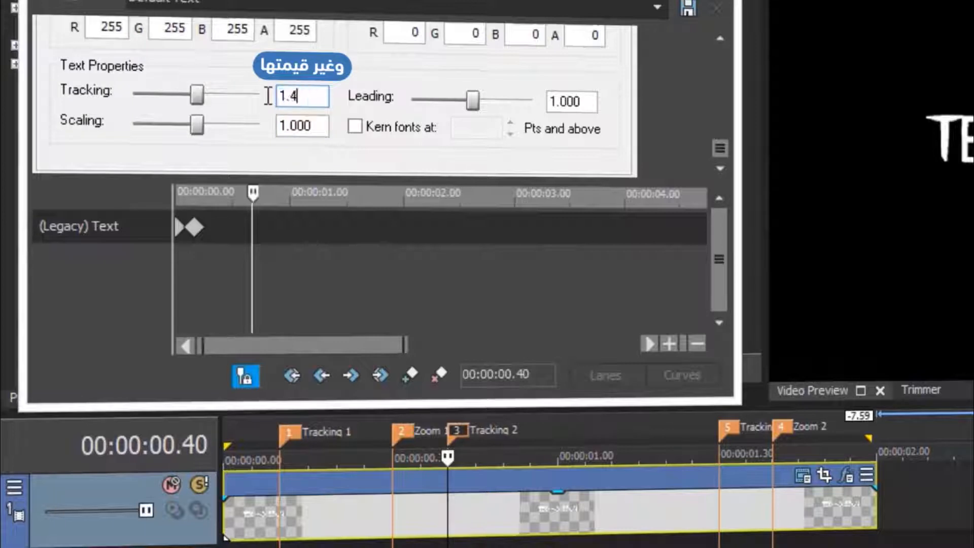
{"action": "key", "text": "Return"}
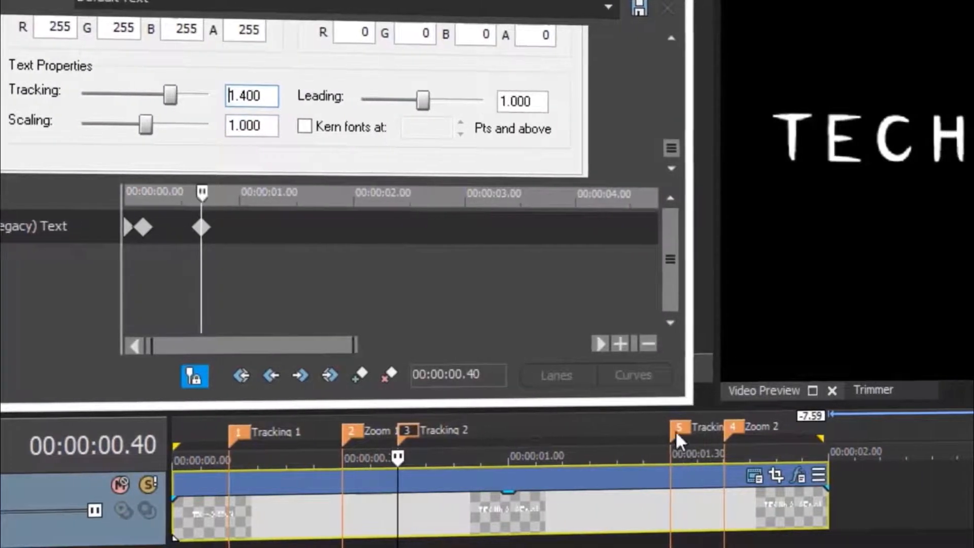
Keyframe Tracking at 1.3 at 00:00:01.30 and 1.0 at the clip end.
{"action": "left_click", "coordinate": [732, 431]}
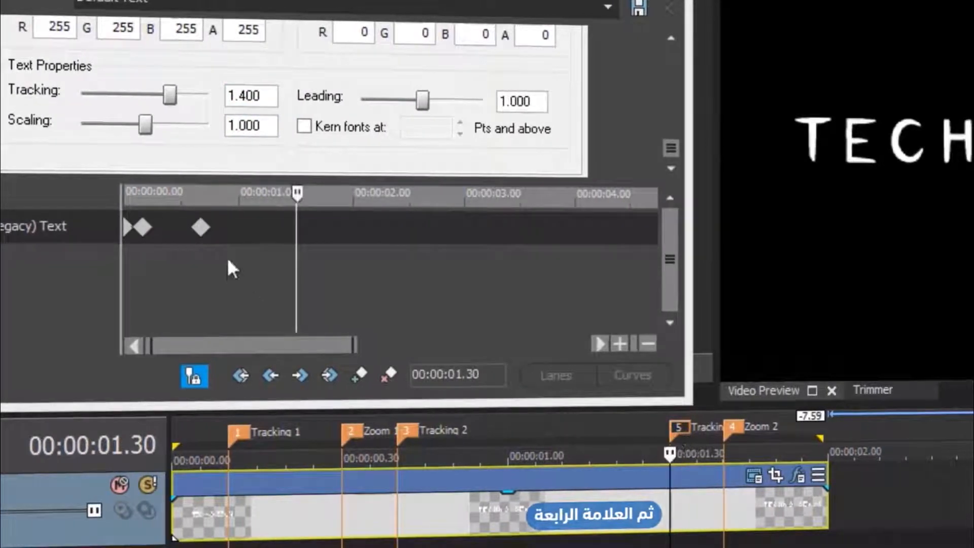
{"action": "left_click_drag", "start_coordinate": [261, 95], "coordinate": [204, 96]}
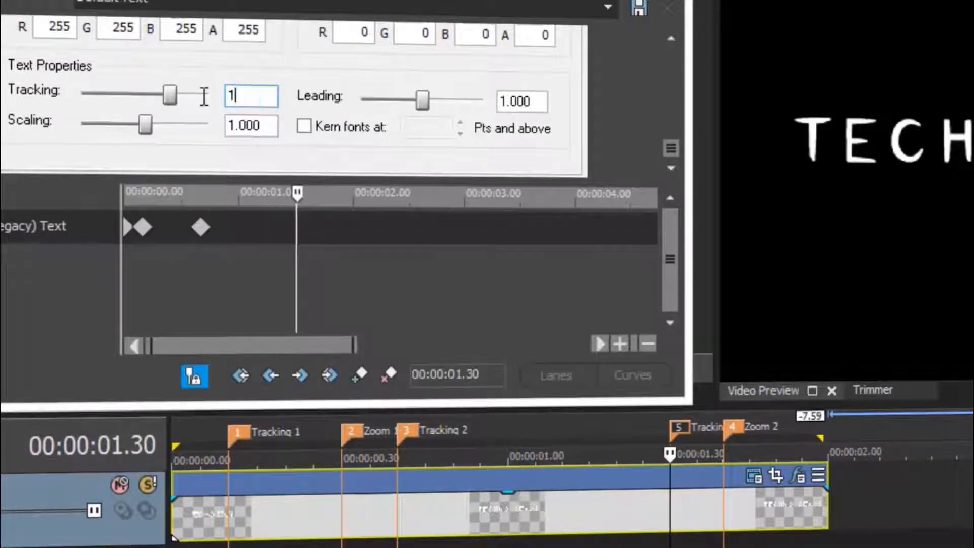
{"action": "key", "text": "Return"}
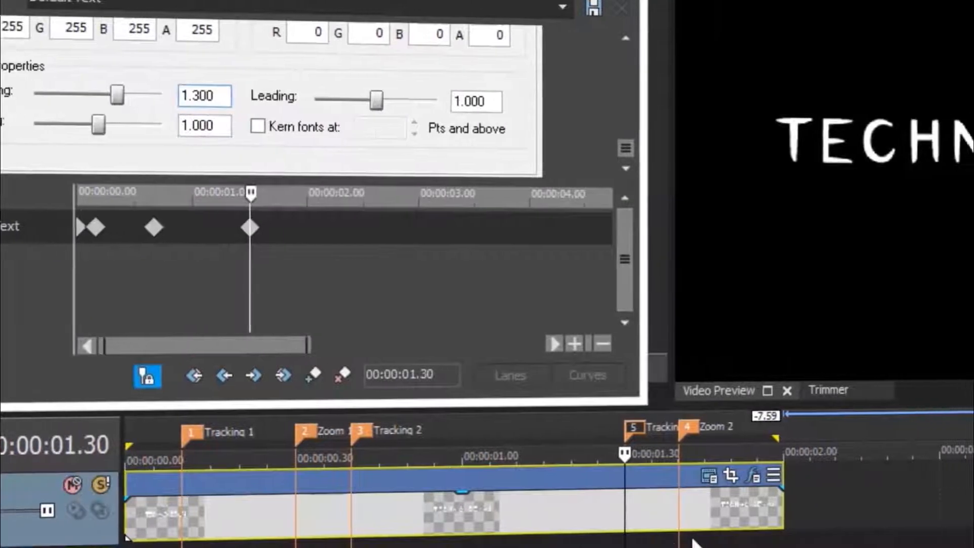
{"action": "left_click", "coordinate": [830, 508]}
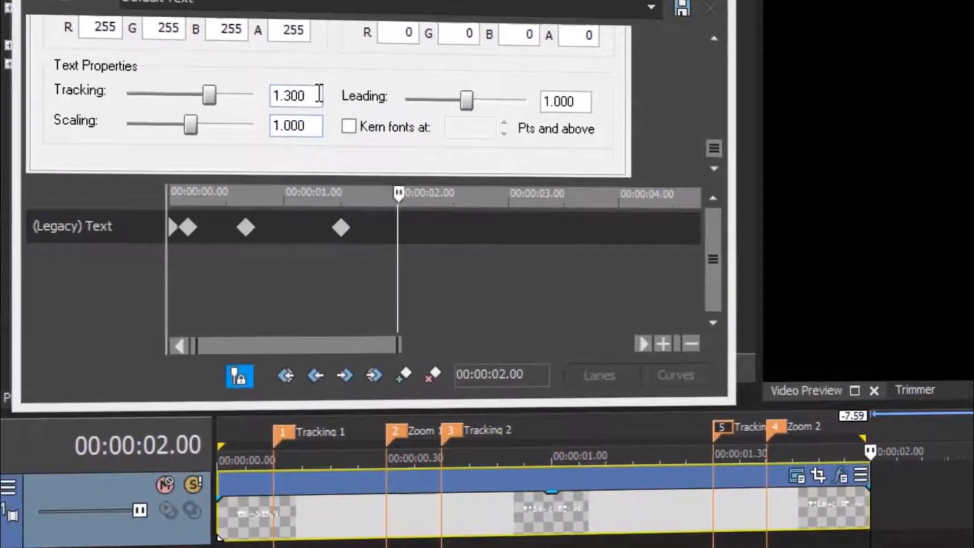
{"action": "left_click_drag", "start_coordinate": [149, 94], "coordinate": [91, 100]}
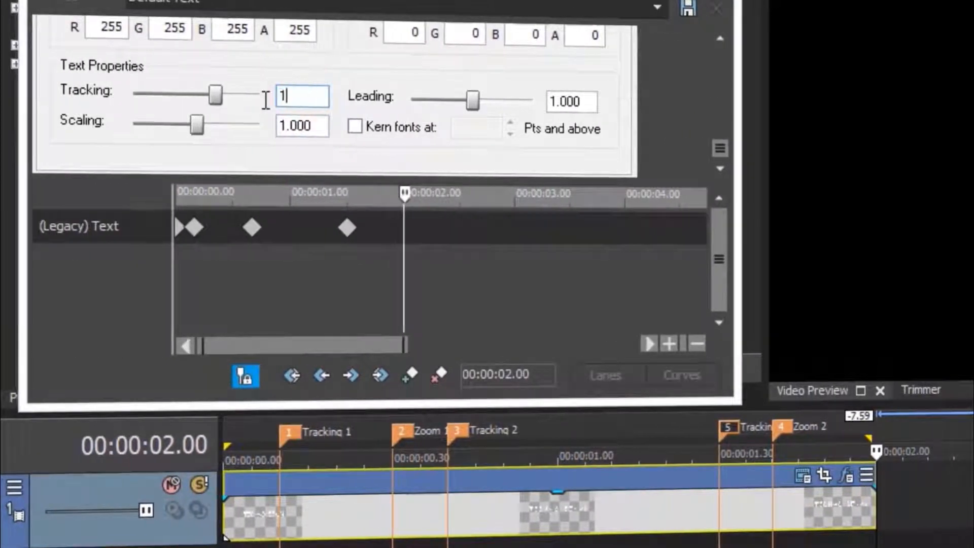
{"action": "left_click_drag", "start_coordinate": [404, 343], "coordinate": [306, 350]}
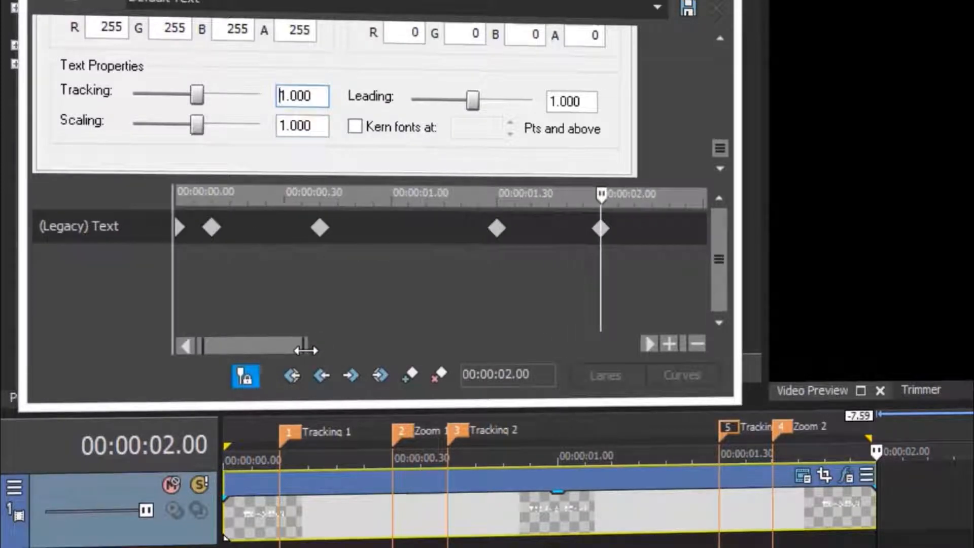
Set the first tracking keyframe to Fast Fade and the second to Slow Fade.
{"action": "left_click", "coordinate": [213, 230]}
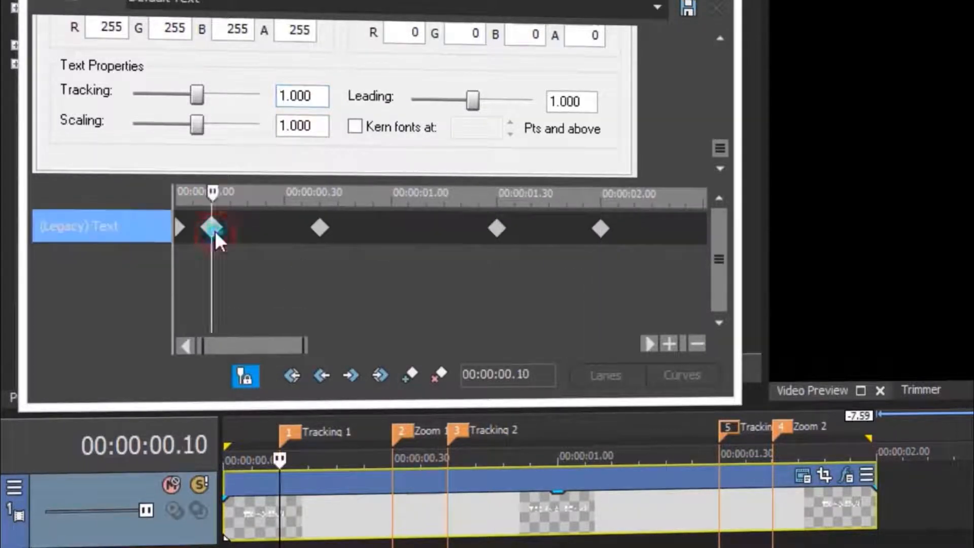
{"action": "right_click", "coordinate": [215, 230]}
{"action": "left_click", "coordinate": [280, 378]}
{"action": "left_click", "coordinate": [319, 228]}
{"action": "right_click", "coordinate": [319, 230]}
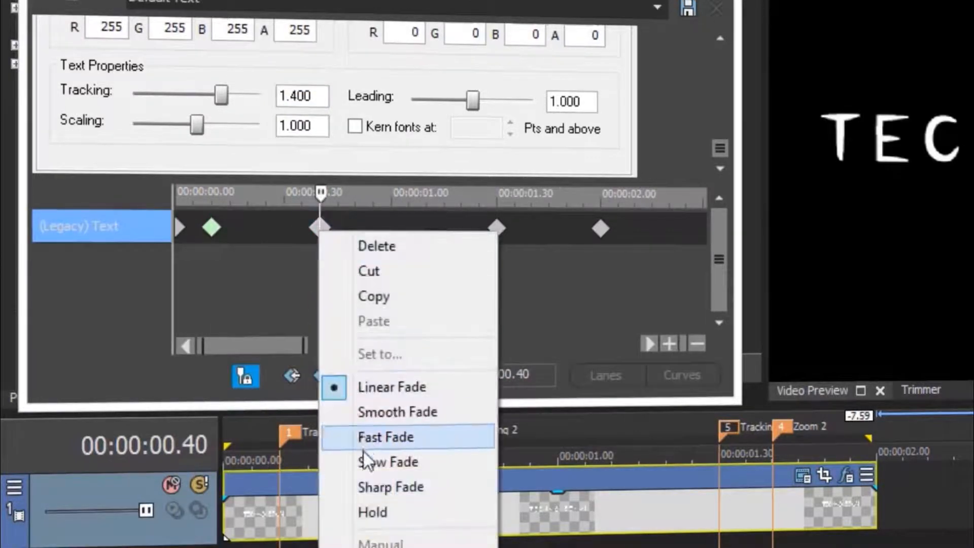
{"action": "left_click", "coordinate": [388, 460]}
Set the third tracking keyframe to Slow Fade, the last to Fast Fade, and close the settings.
{"action": "left_click", "coordinate": [498, 229]}
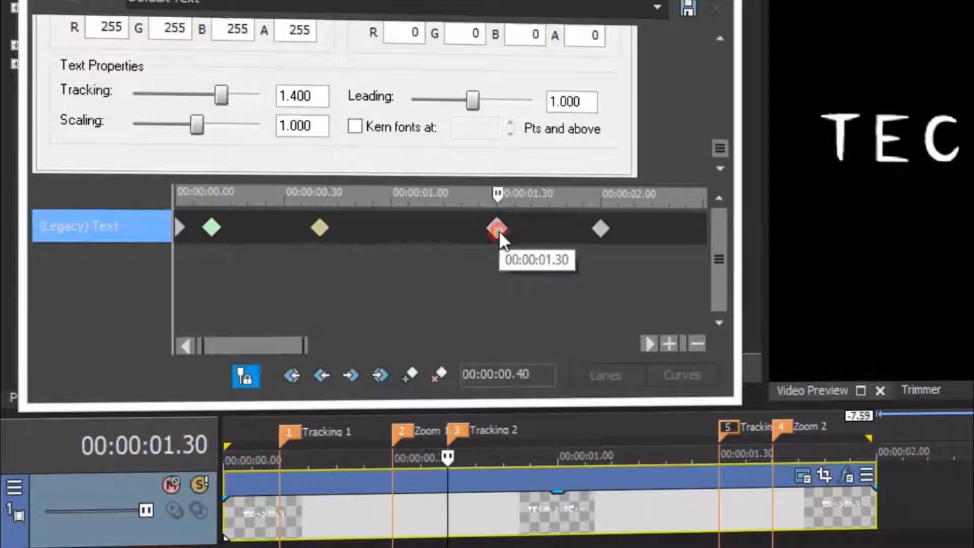
{"action": "right_click", "coordinate": [499, 231]}
{"action": "left_click", "coordinate": [560, 460]}
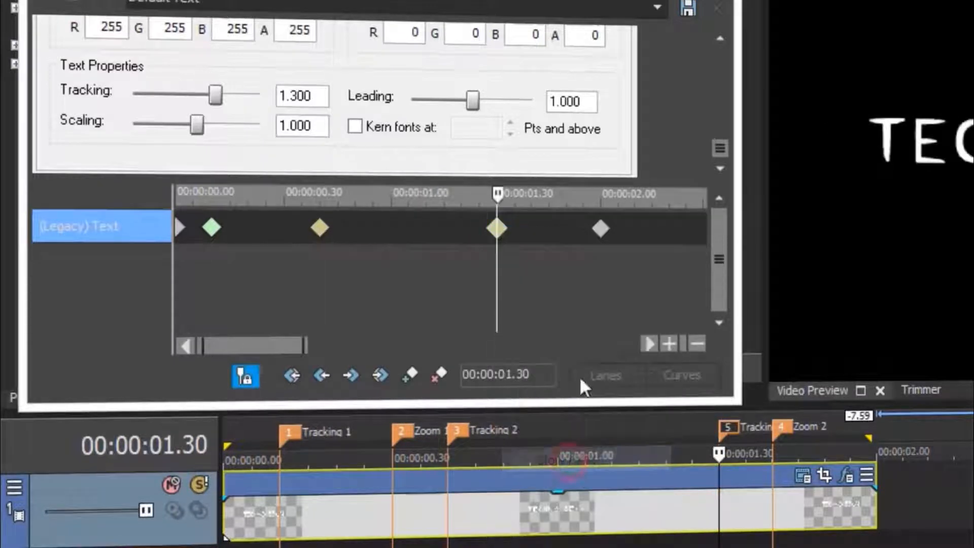
{"action": "left_click", "coordinate": [600, 229]}
{"action": "right_click", "coordinate": [599, 229]}
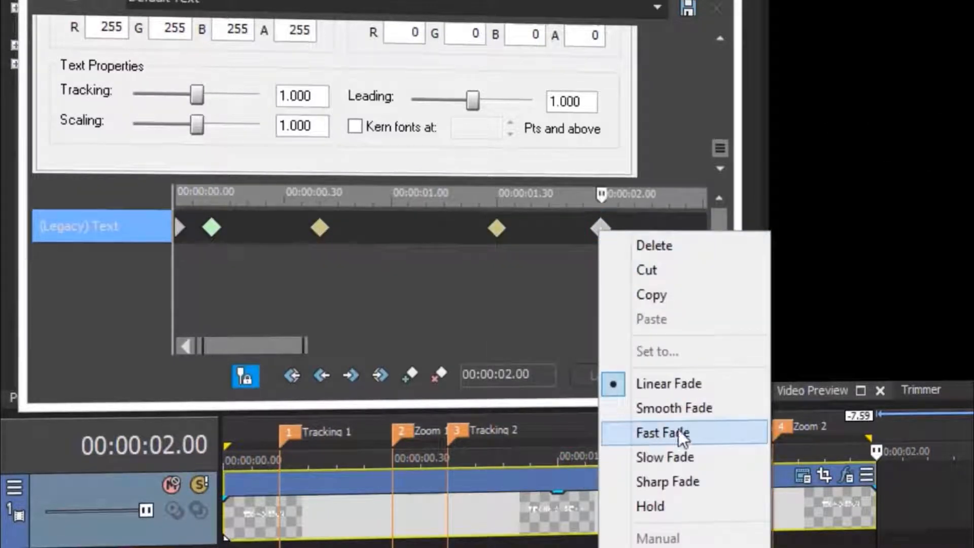
{"action": "left_click", "coordinate": [667, 430]}
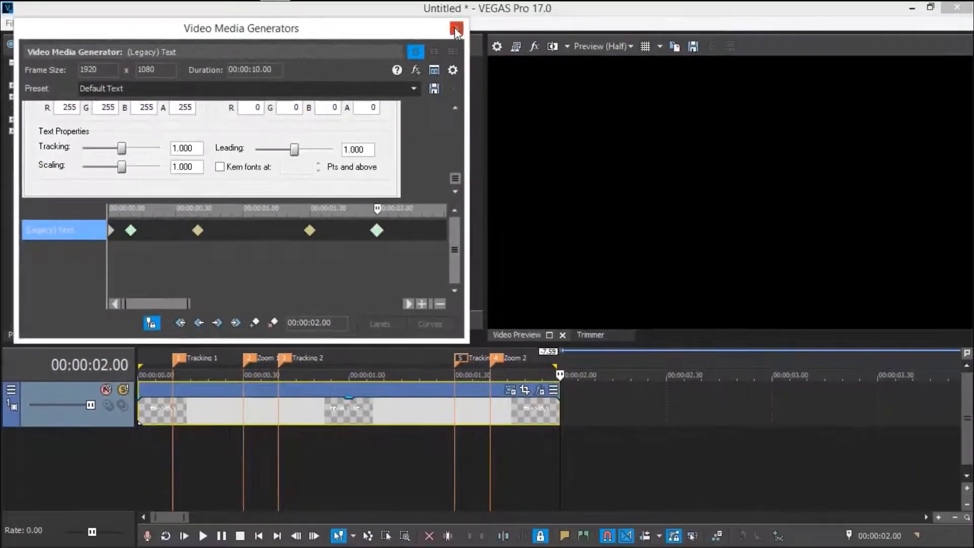
{"action": "left_click", "coordinate": [457, 30]}
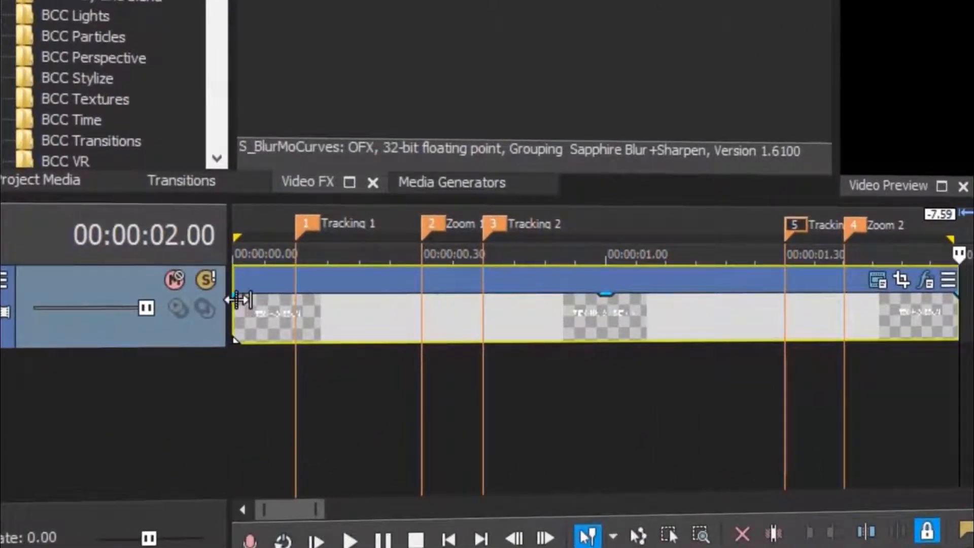
Add a 0.10 s fade-in and 0.18 s fade-out to the title, then play it back.
{"action": "left_click_drag", "start_coordinate": [236, 295], "coordinate": [295, 301]}
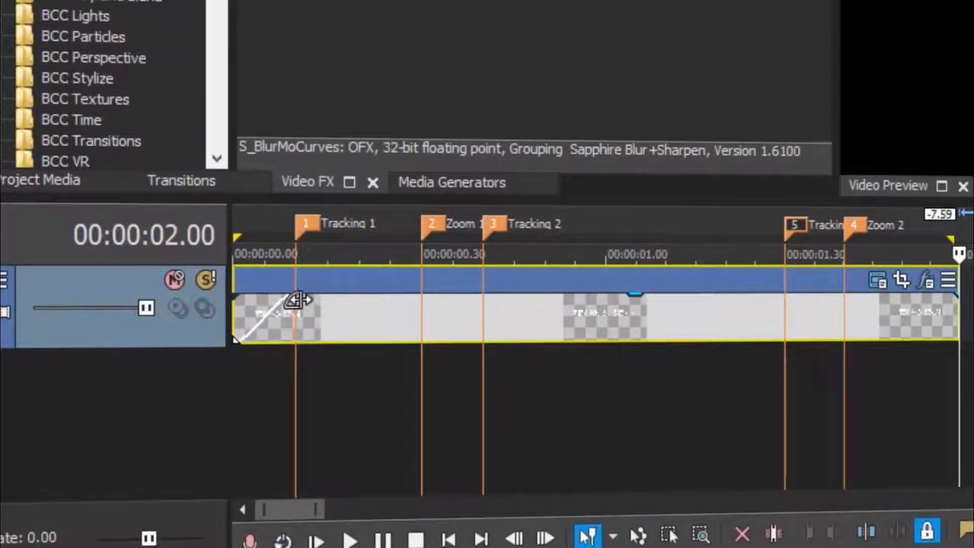
{"action": "mouse_move", "coordinate": [766, 297]}
{"action": "left_mouse_down"}
{"action": "mouse_move", "coordinate": [697, 300]}
{"action": "mouse_move", "coordinate": [615, 325]}
{"action": "left_mouse_up"}
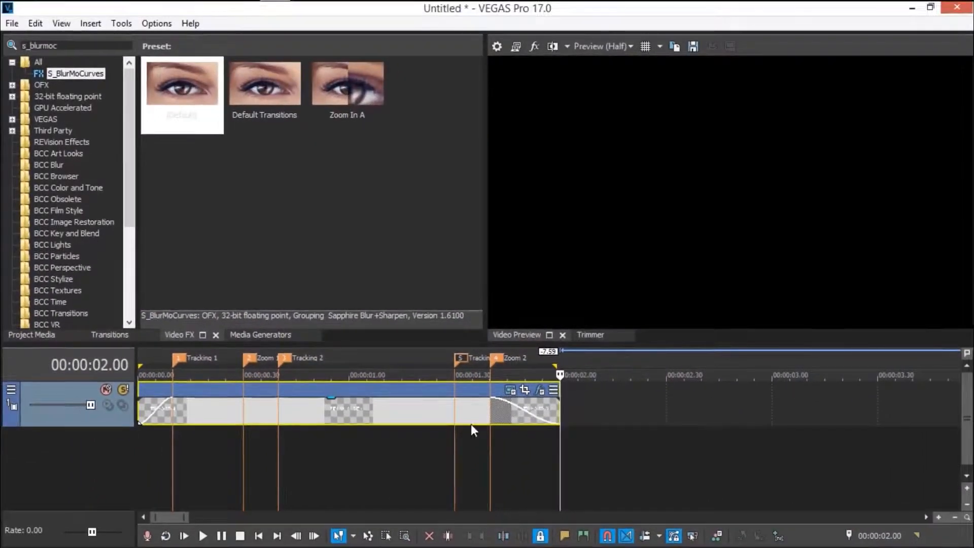
{"action": "double_click", "coordinate": [326, 419]}
{"action": "key", "text": "space"}
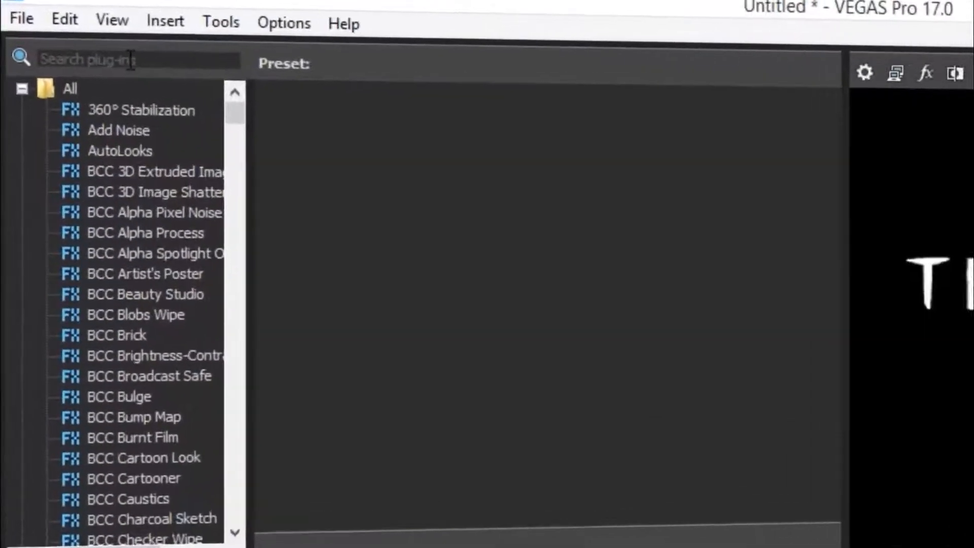
Apply the S_TextureFlux effect to the title clip.
{"action": "left_click", "coordinate": [130, 59]}
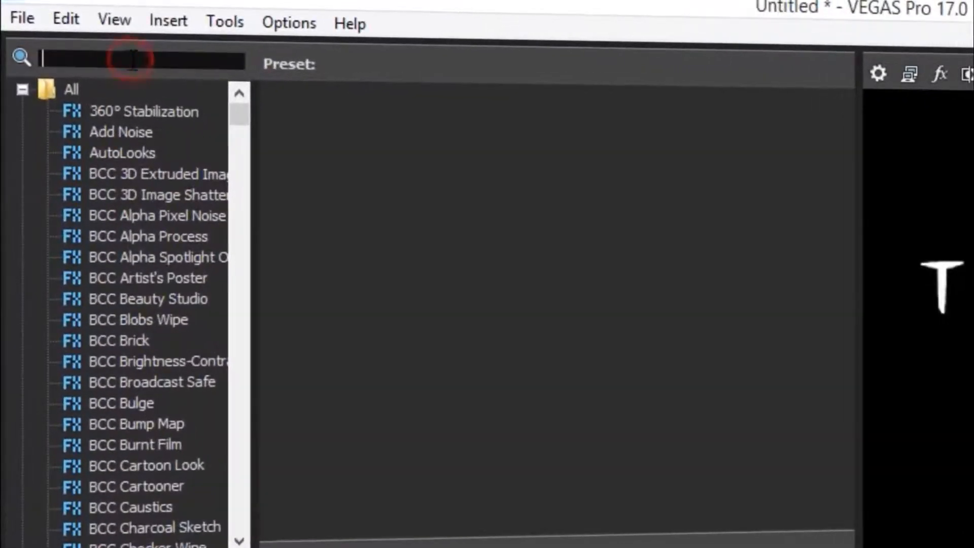
{"action": "type", "text": "s_texturefl"}
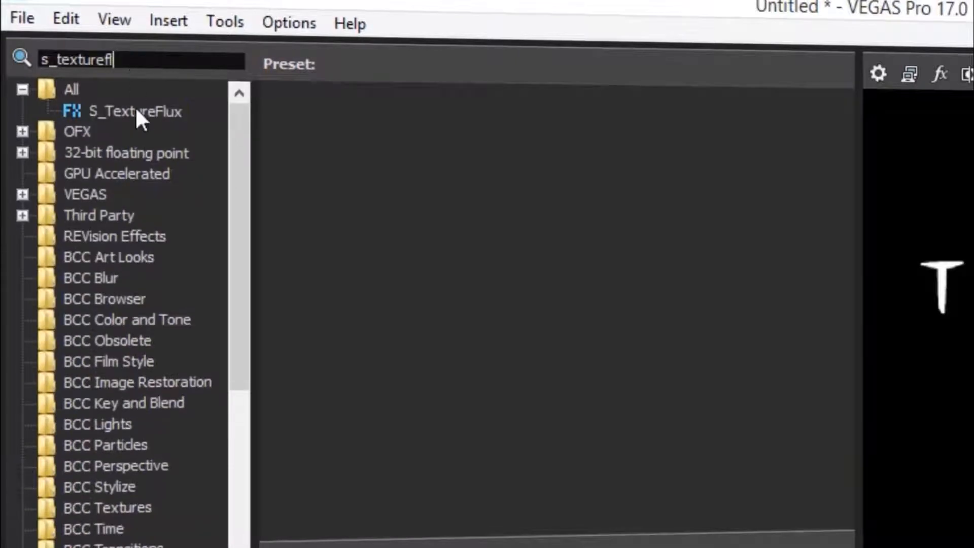
{"action": "left_click", "coordinate": [122, 109]}
{"action": "left_click_drag", "start_coordinate": [337, 148], "coordinate": [523, 325]}
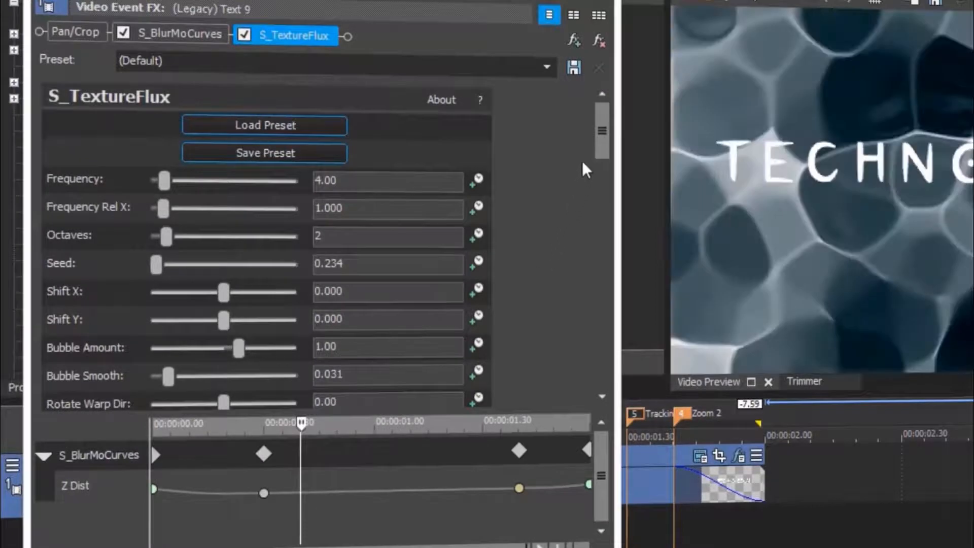
{"action": "left_click_drag", "start_coordinate": [598, 133], "coordinate": [604, 378]}
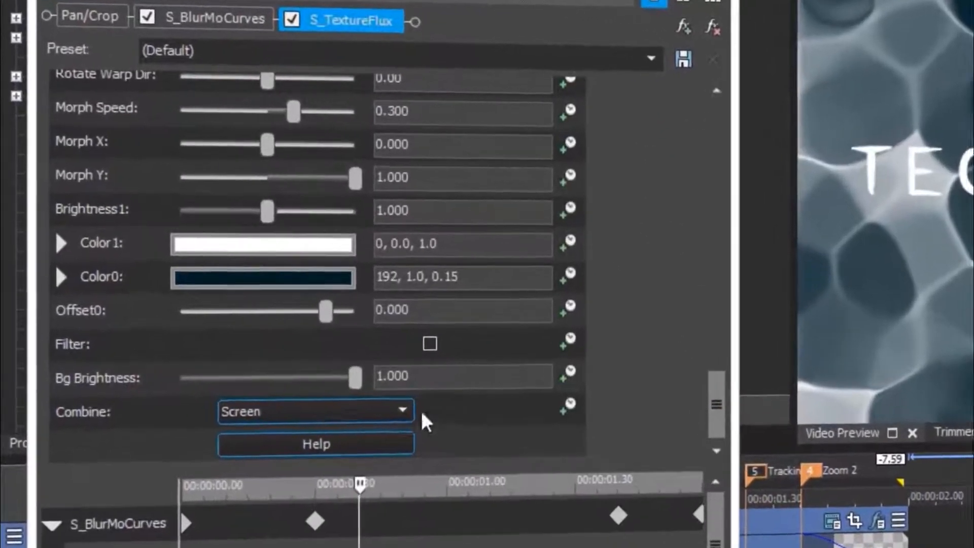
Set the texture's Combine mode to Mult and Frequency to 8.00.
{"action": "left_click", "coordinate": [335, 360]}
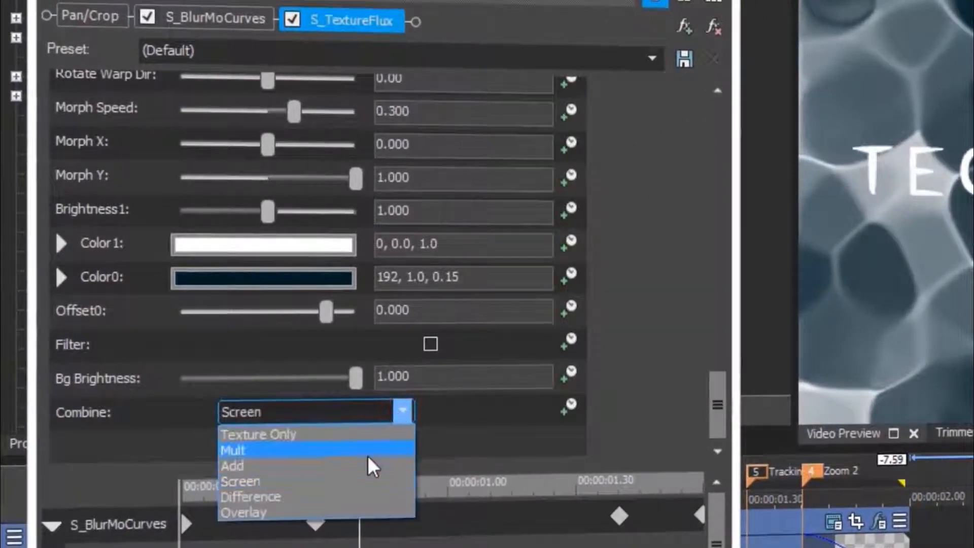
{"action": "left_click", "coordinate": [293, 451]}
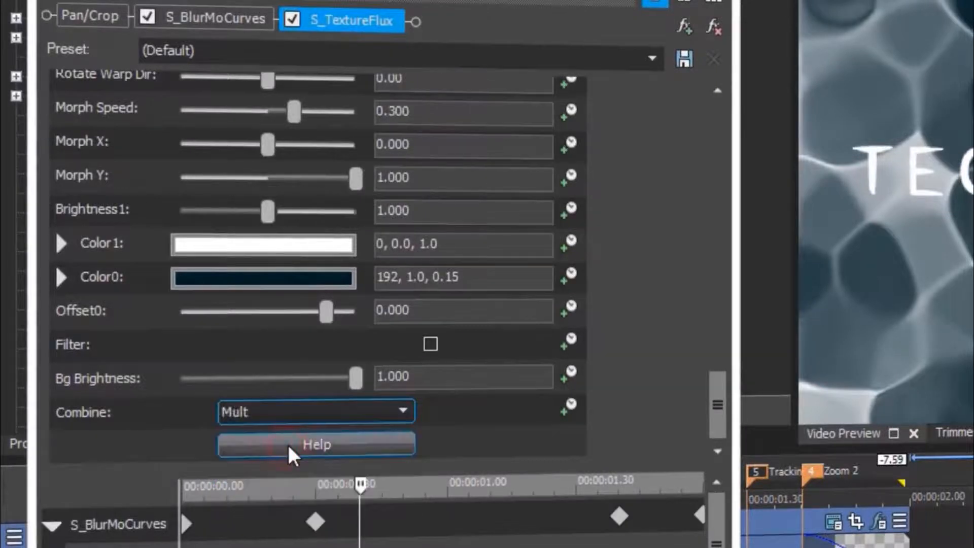
{"action": "left_click_drag", "start_coordinate": [708, 411], "coordinate": [707, 140]}
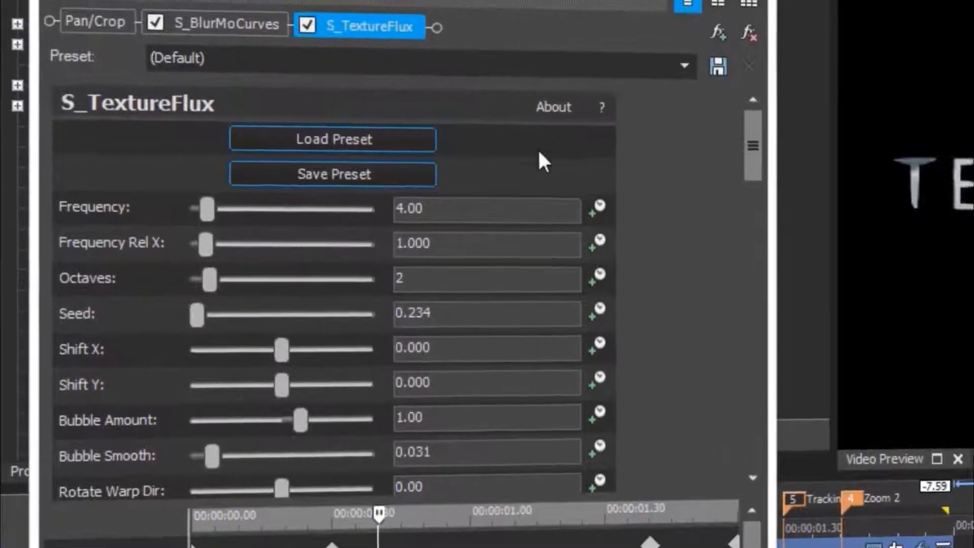
{"action": "double_click", "coordinate": [422, 208]}
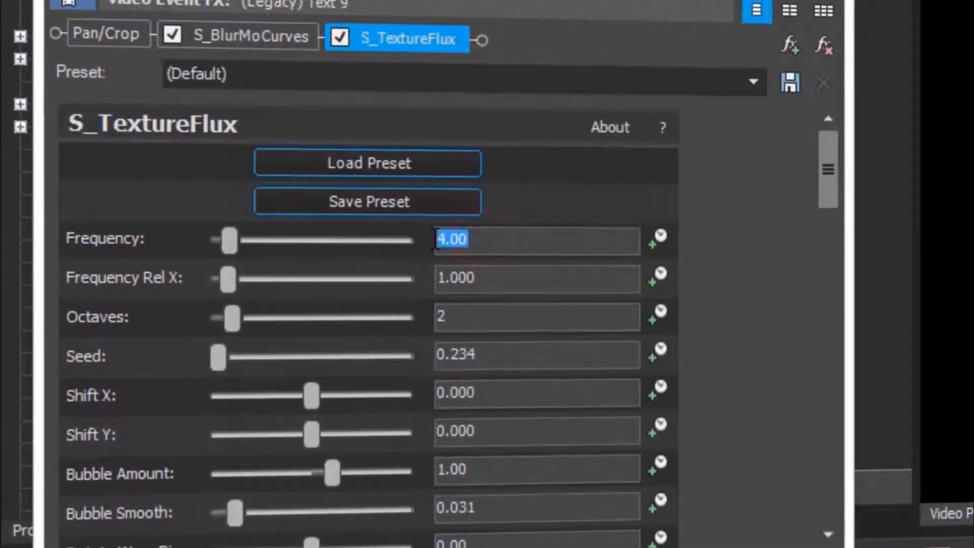
{"action": "type", "text": "8"}
{"action": "key", "text": "Return"}
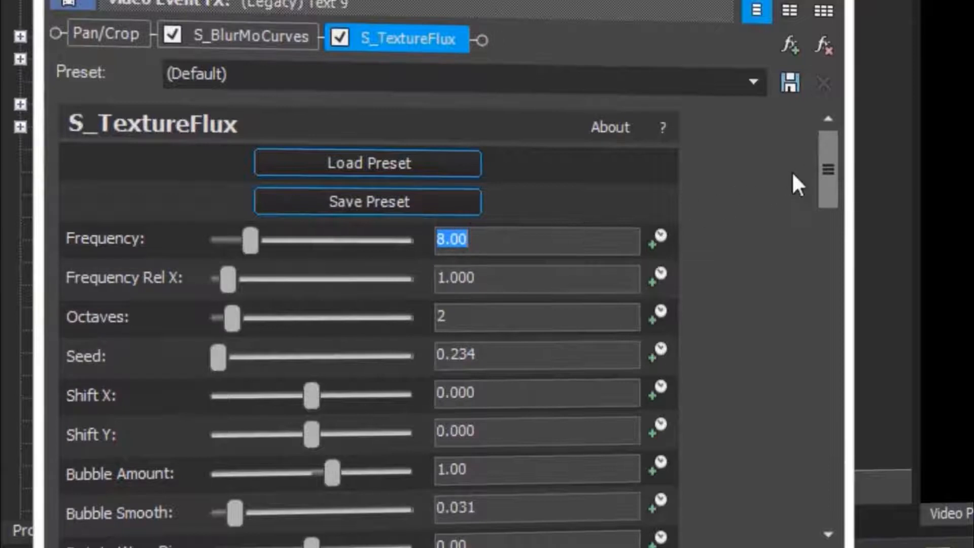
{"action": "left_click_drag", "start_coordinate": [828, 178], "coordinate": [826, 398]}
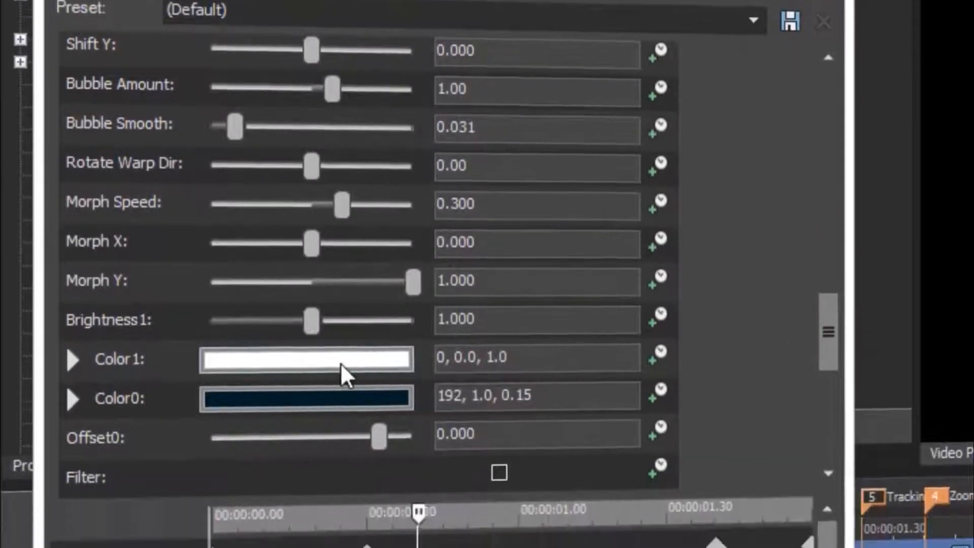
Make Color1 black and Color0 bright blue (192, 1.0, 1.0), then close the effect window.
{"action": "left_click", "coordinate": [330, 361]}
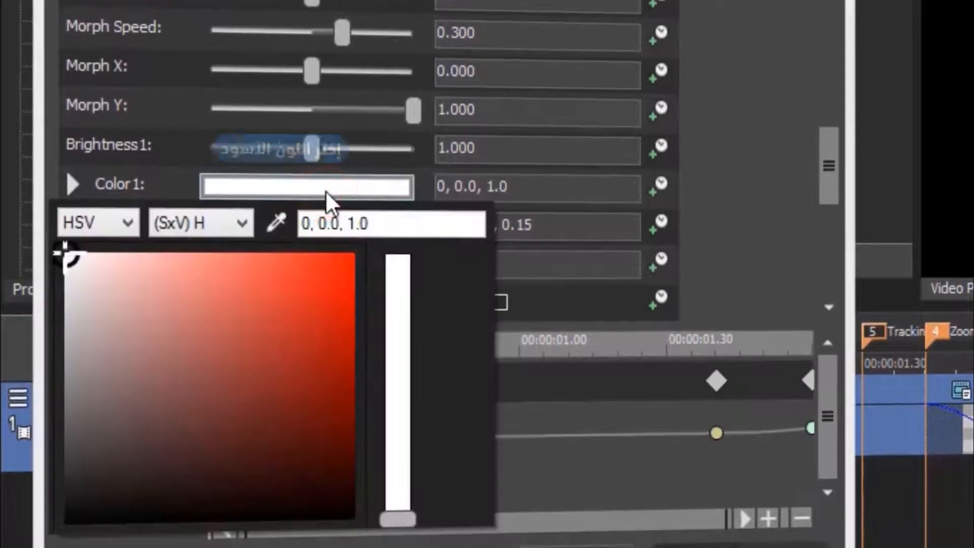
{"action": "left_click", "coordinate": [69, 517]}
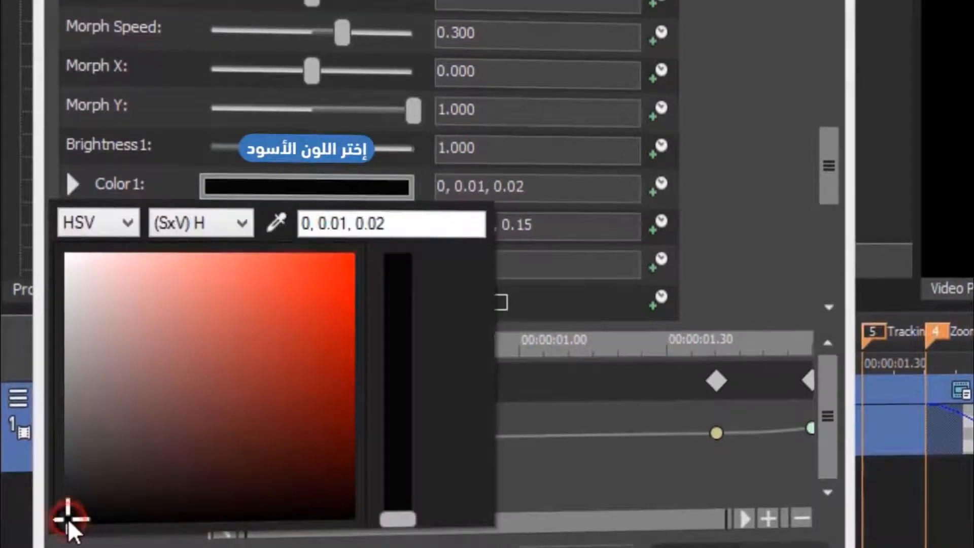
{"action": "left_click", "coordinate": [715, 270]}
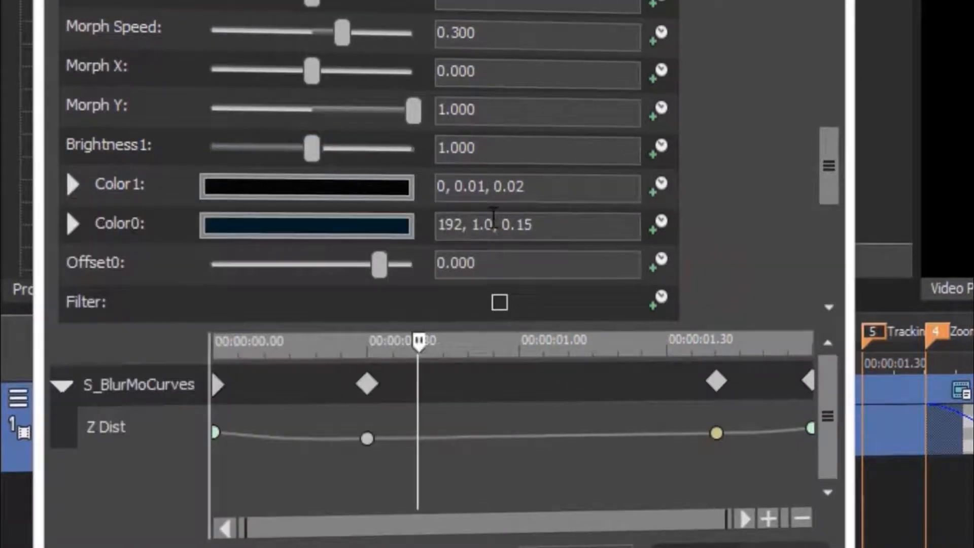
{"action": "left_click", "coordinate": [278, 224]}
{"action": "left_click_drag", "start_coordinate": [350, 293], "coordinate": [370, 290]}
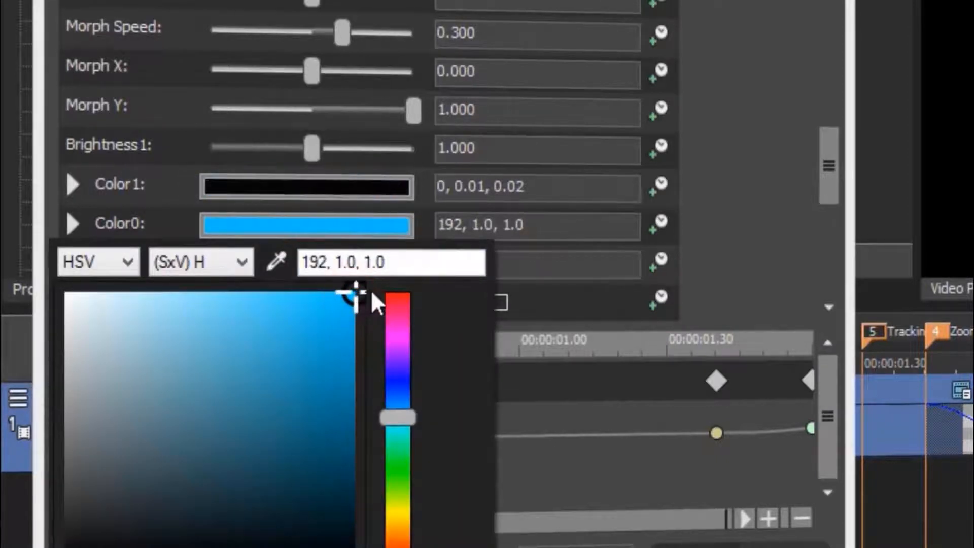
{"action": "left_click", "coordinate": [705, 263]}
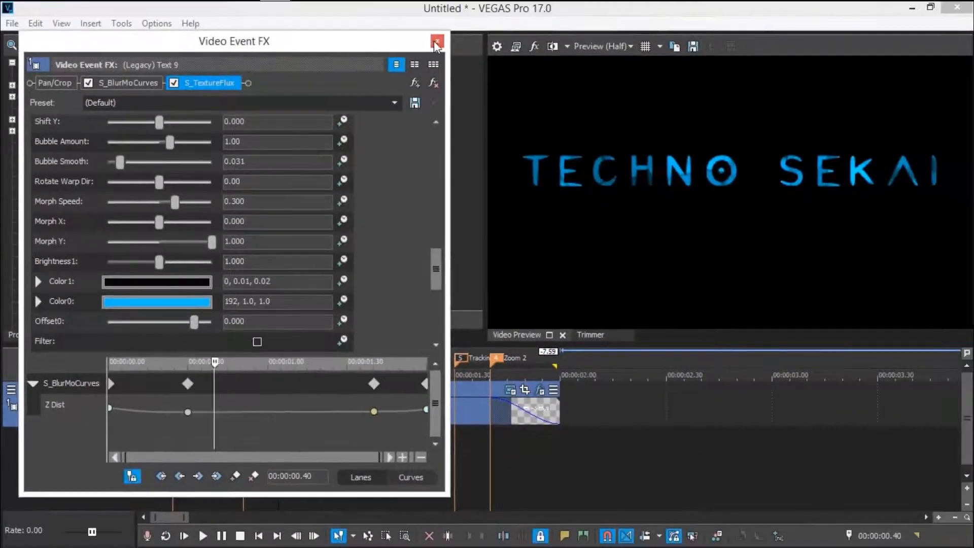
{"action": "left_click", "coordinate": [436, 43]}
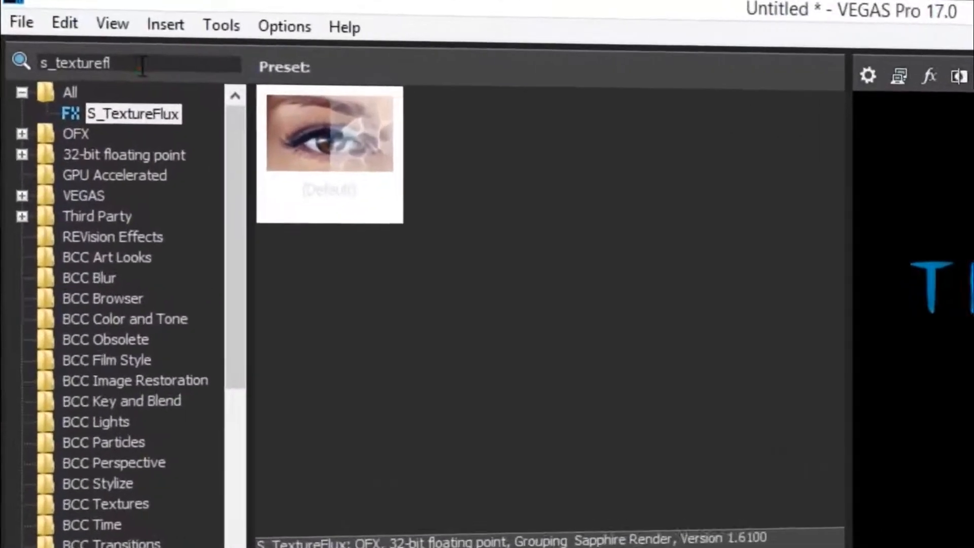
Search Video FX for s_glow and apply S_Glow to the title event.
{"action": "left_click_drag", "start_coordinate": [77, 44], "coordinate": [18, 46]}
{"action": "type", "text": "s_glow"}
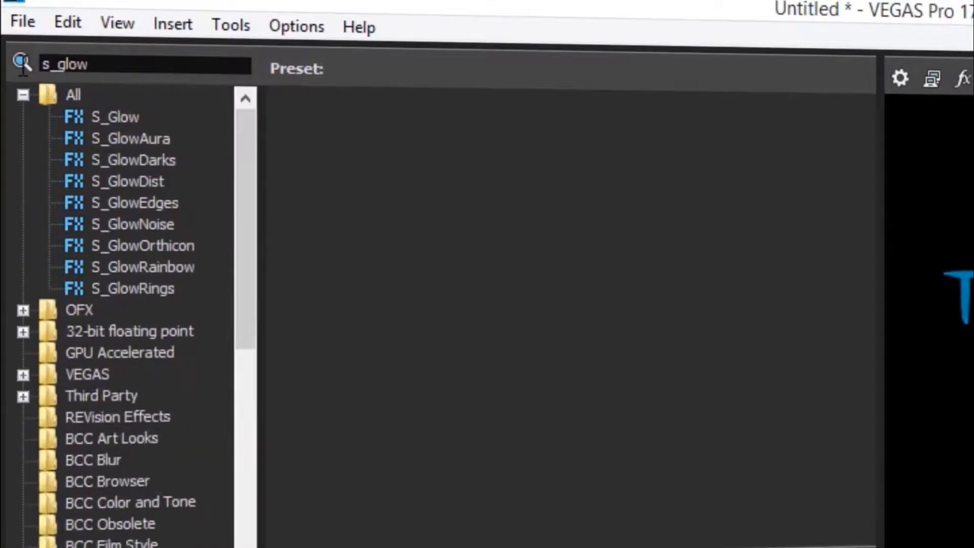
{"action": "left_click", "coordinate": [112, 118]}
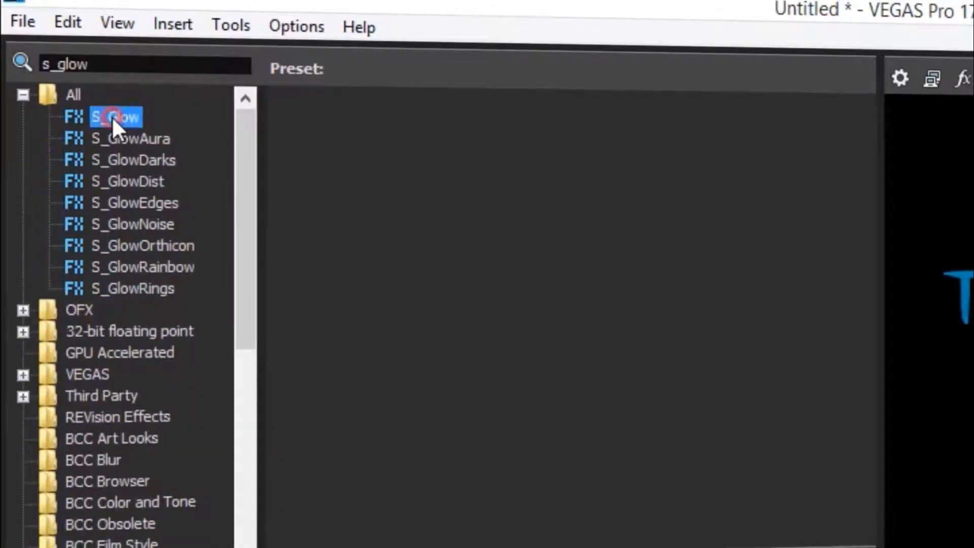
{"action": "left_click_drag", "start_coordinate": [341, 157], "coordinate": [502, 308]}
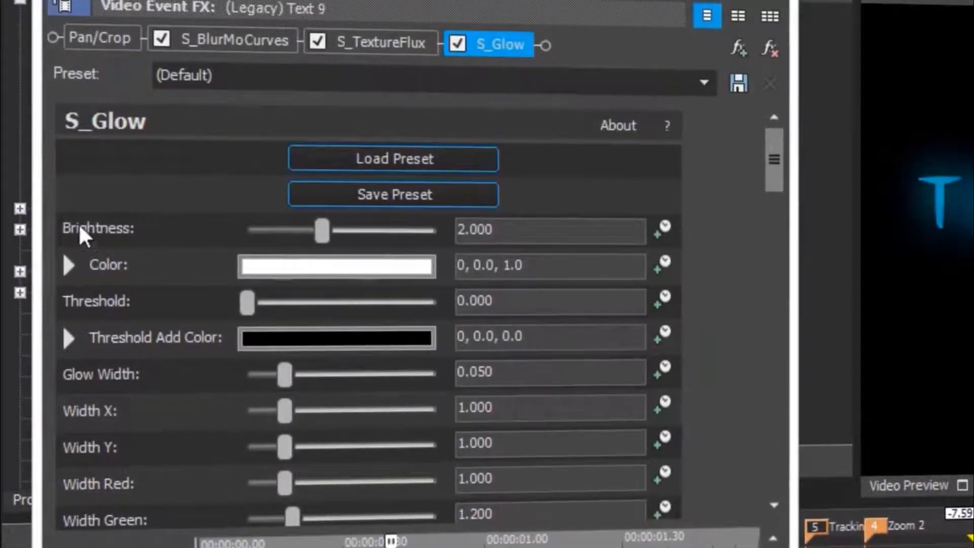
Set S_Glow brightness to 1.000 and sample its glow colour from the blue N of TECHNO.
{"action": "double_click", "coordinate": [500, 232]}
{"action": "type", "text": "1"}
{"action": "key", "text": "Return"}
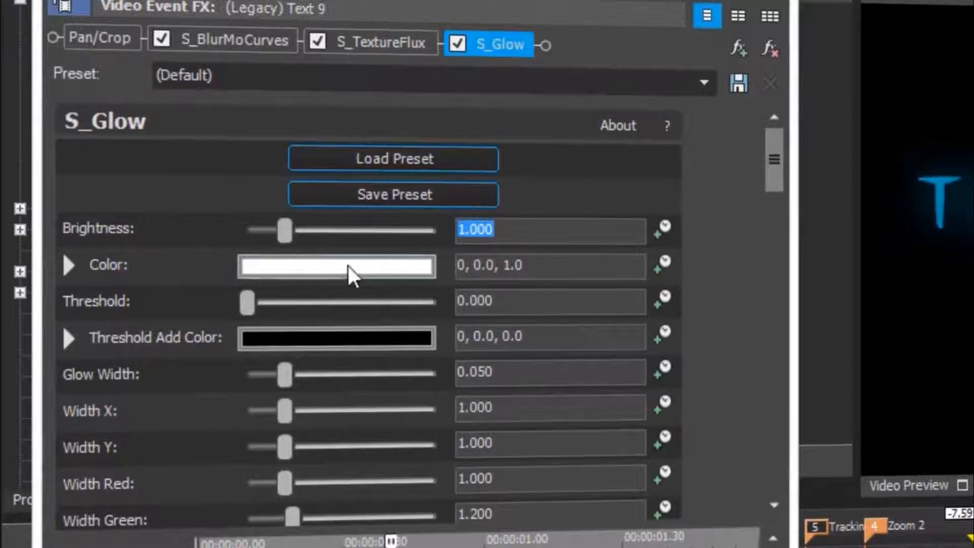
{"action": "left_click", "coordinate": [327, 264]}
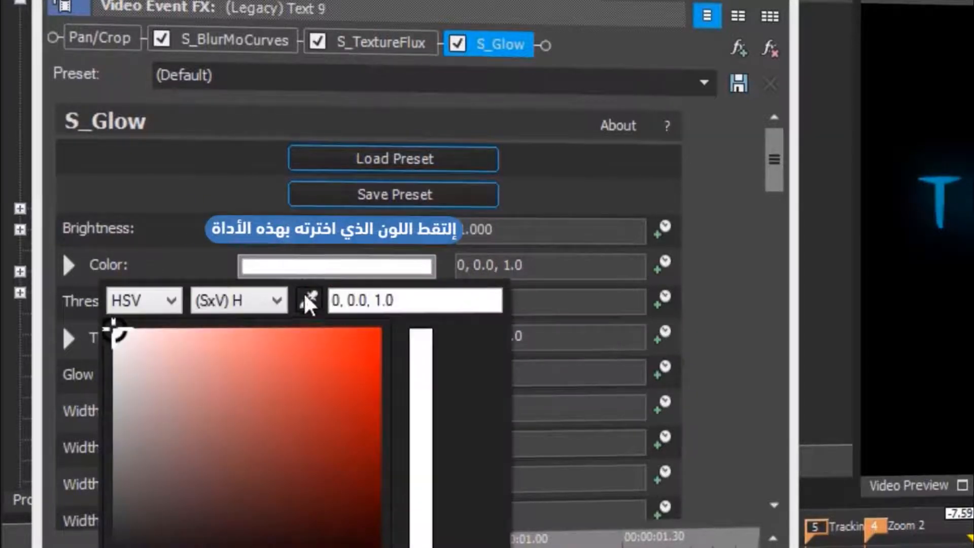
{"action": "left_click", "coordinate": [309, 302]}
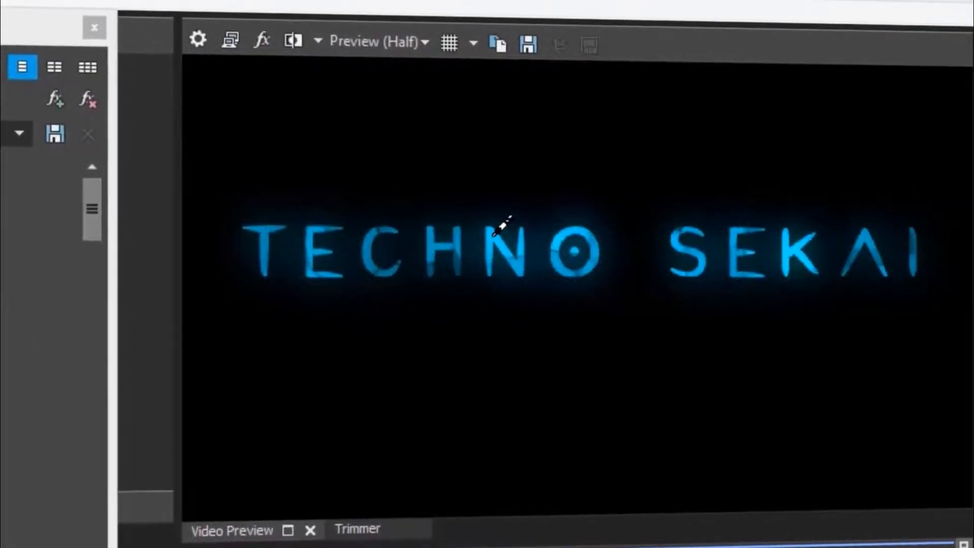
{"action": "left_click", "coordinate": [491, 232]}
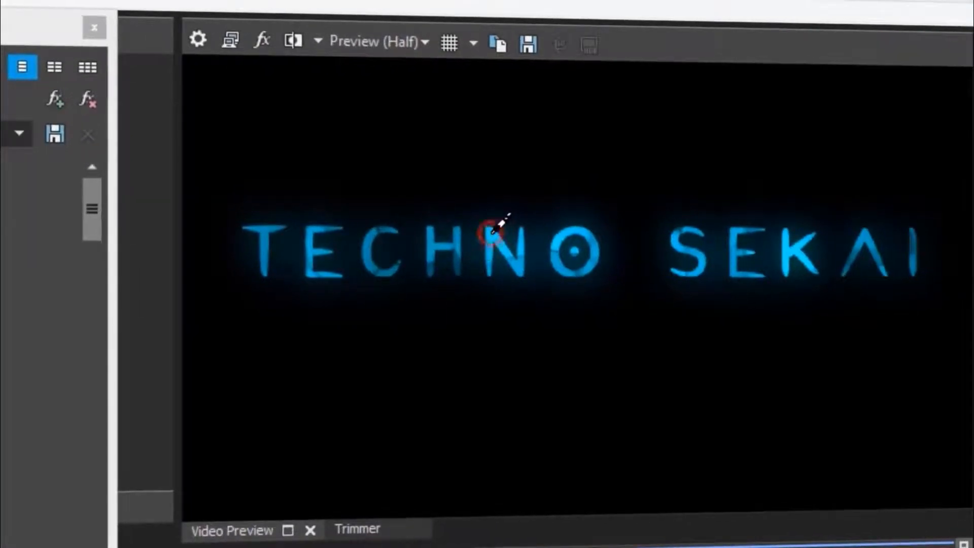